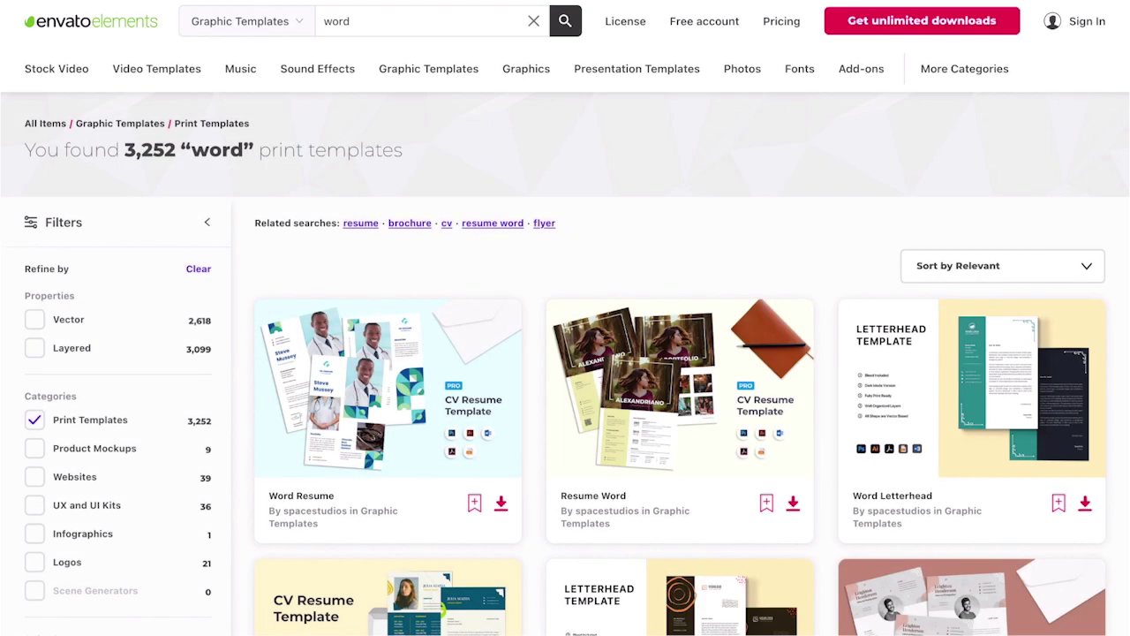
Scroll through the 3,252 Envato Elements print template results for 'word'.
{"action": "scroll", "coordinate": [565, 368], "scroll_direction": "down", "scroll_amount": 2}
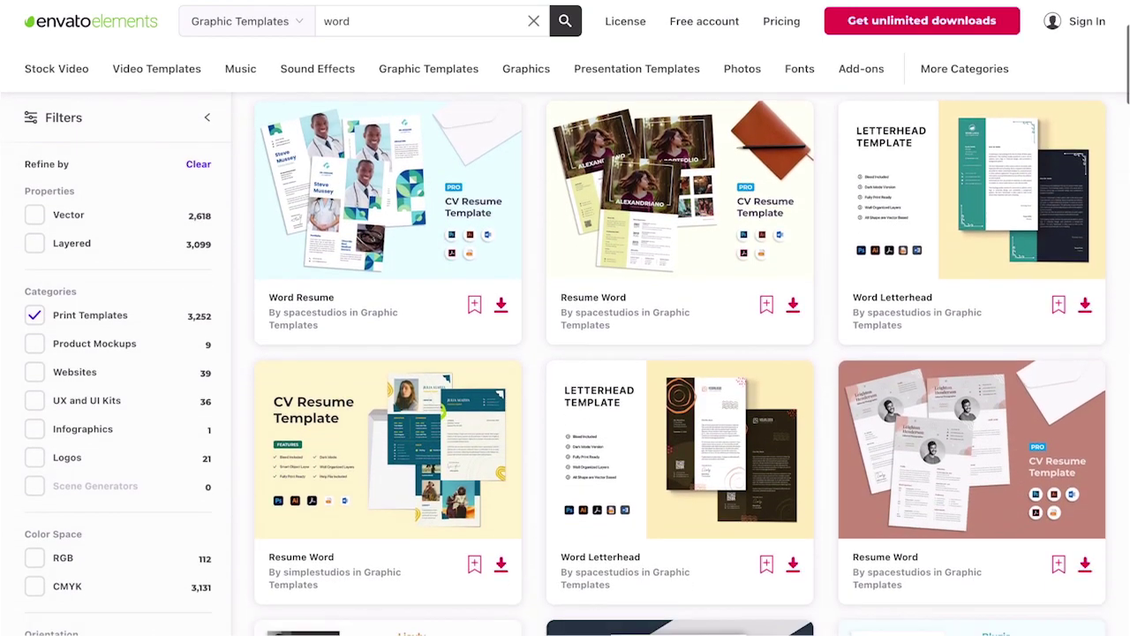
{"action": "scroll", "coordinate": [681, 364], "scroll_direction": "down", "scroll_amount": 3}
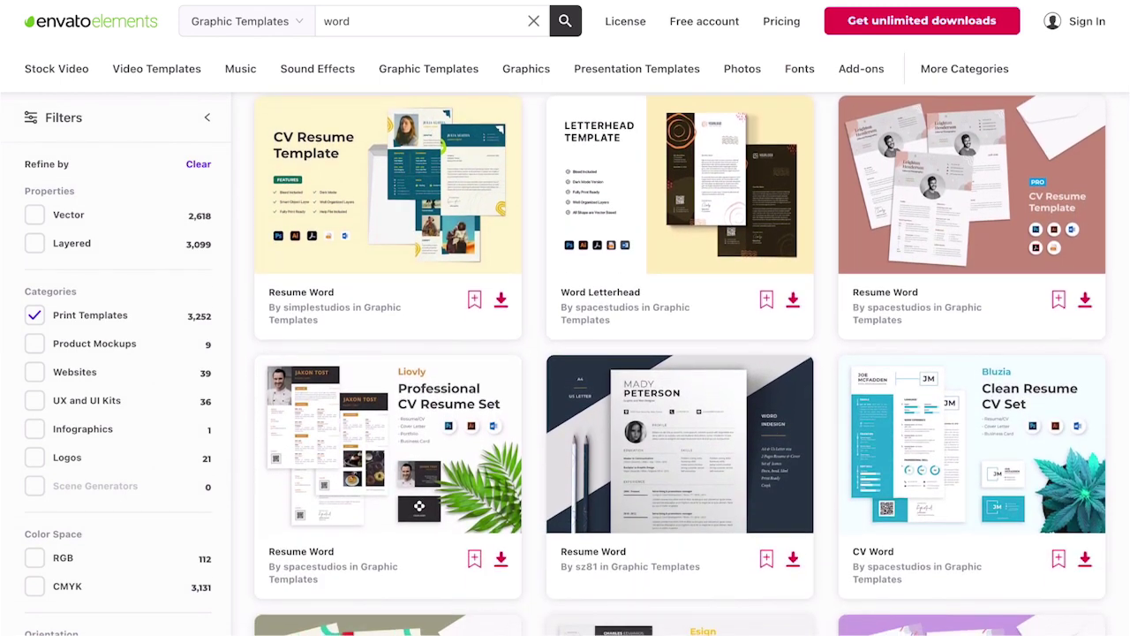
{"action": "scroll", "coordinate": [680, 363], "scroll_direction": "down", "scroll_amount": 3}
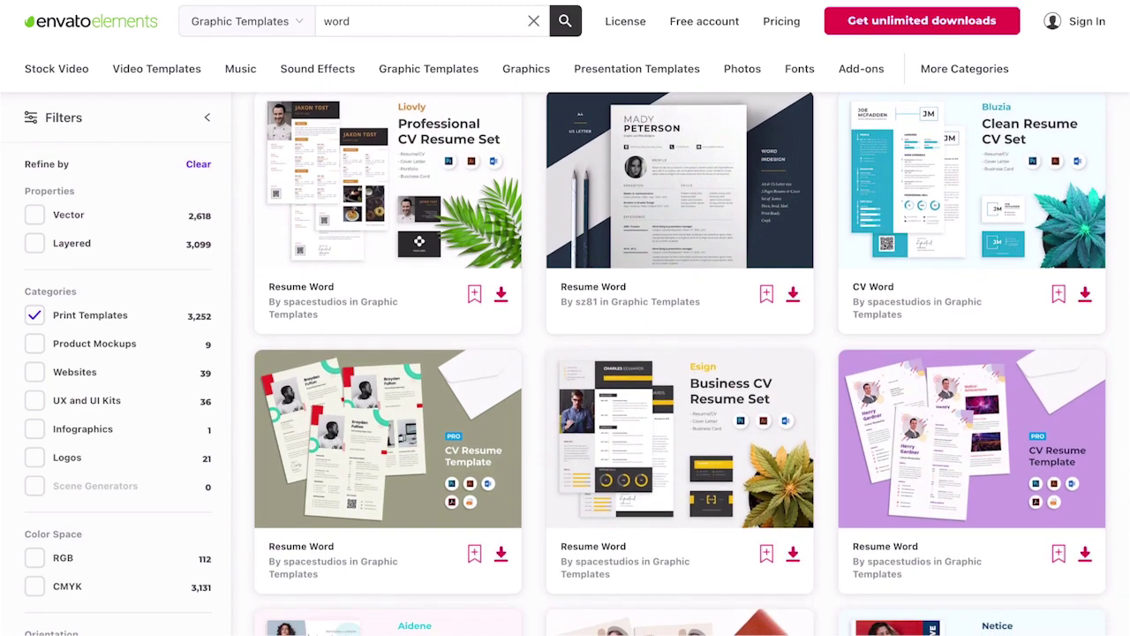
{"action": "scroll", "coordinate": [680, 364], "scroll_direction": "down", "scroll_amount": 3}
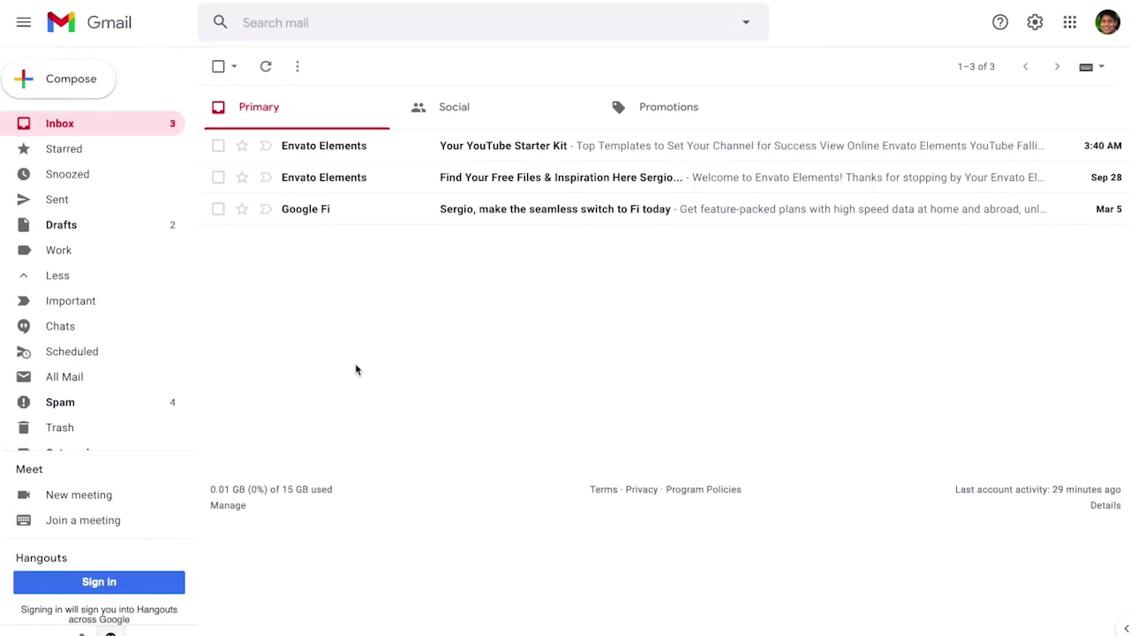
Scroll the Gmail sidebar down to 'Create new label' and start a new label.
{"action": "scroll", "coordinate": [110, 358], "scroll_direction": "down", "scroll_amount": 1}
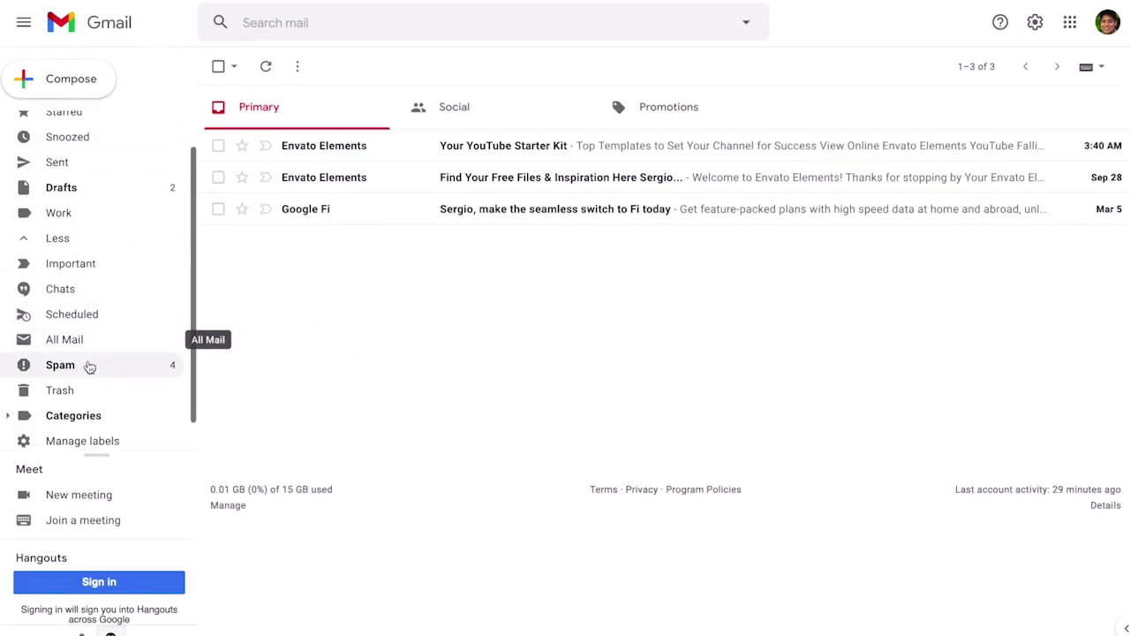
{"action": "scroll", "coordinate": [88, 353], "scroll_direction": "up", "scroll_amount": 1}
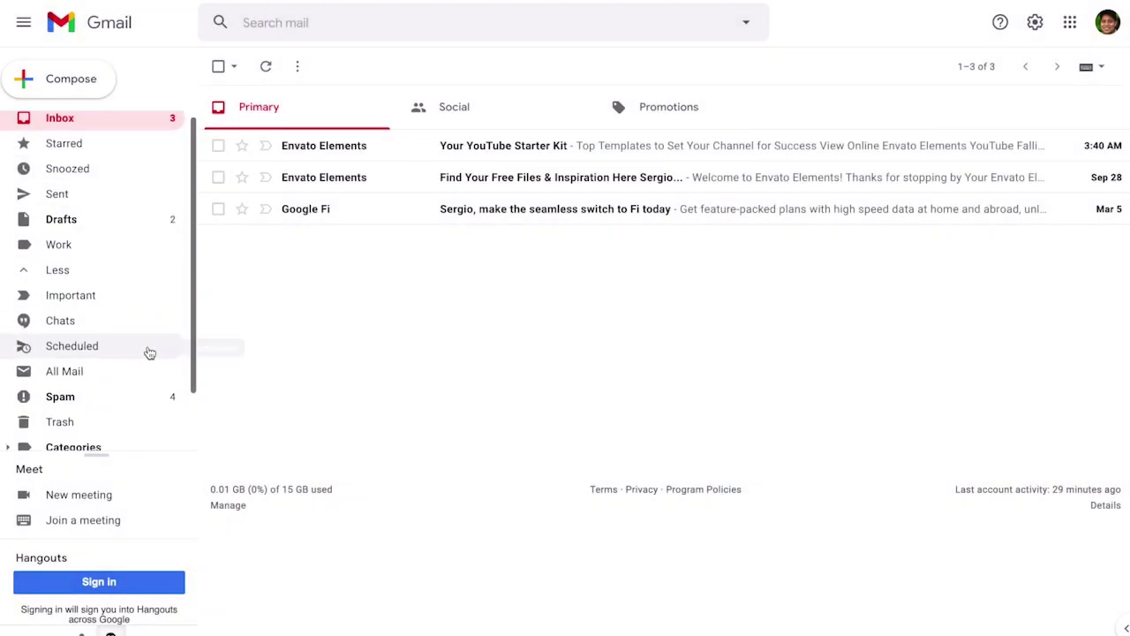
{"action": "scroll", "coordinate": [150, 353], "scroll_direction": "down", "scroll_amount": 1}
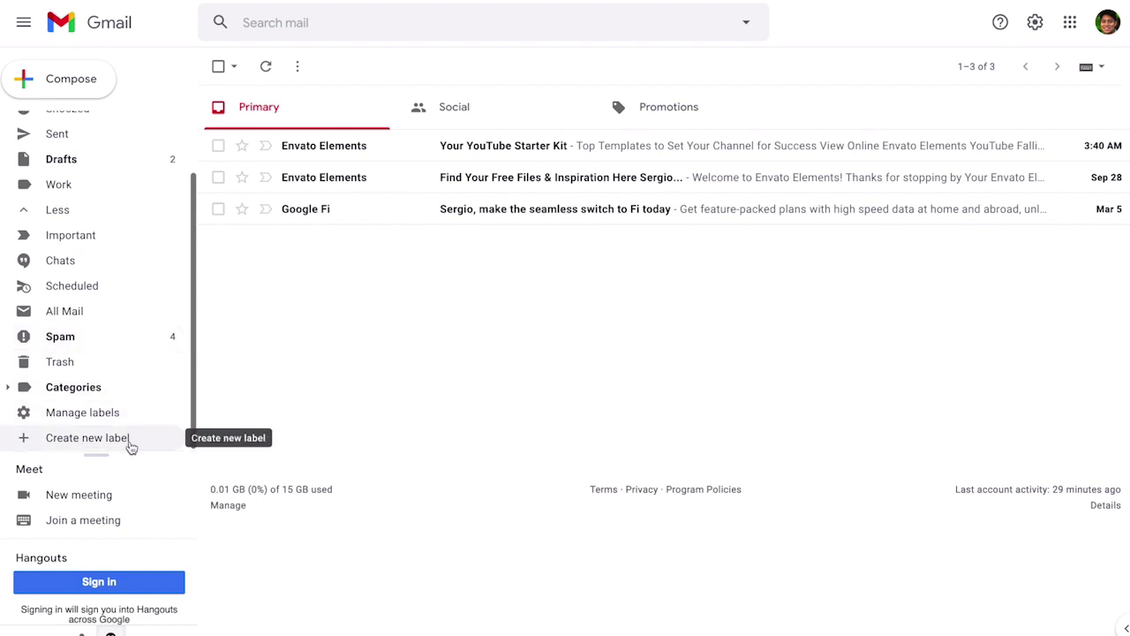
{"action": "left_click", "coordinate": [130, 445]}
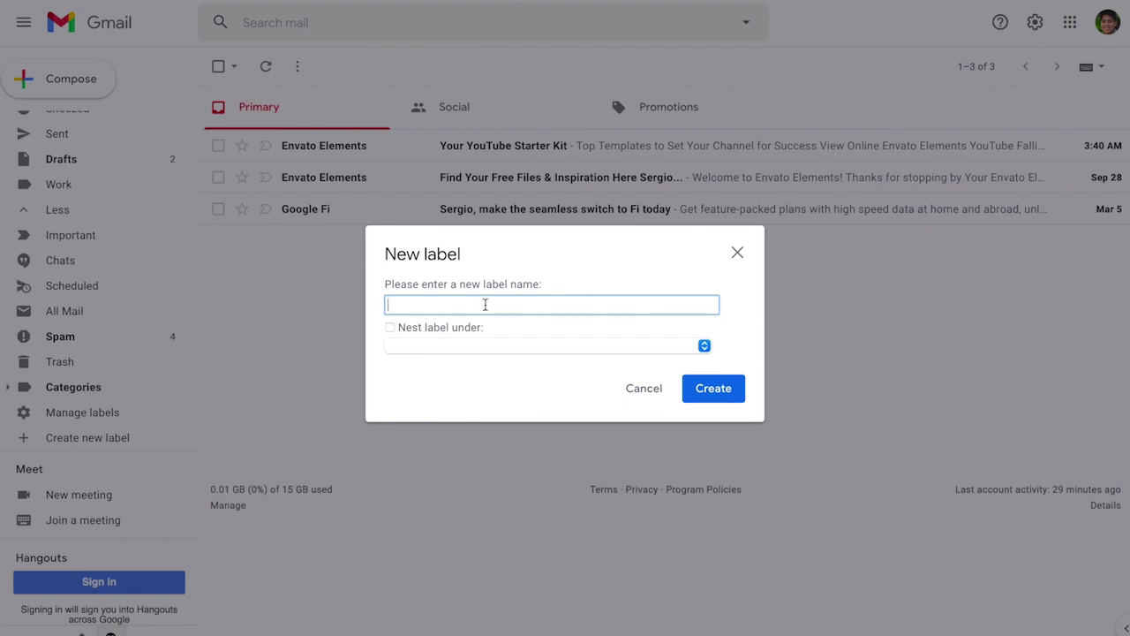
Create the label 'Envato' as a top-level label, leaving it un-nested under Work.
{"action": "type", "text": "Envato"}
{"action": "left_click", "coordinate": [523, 322]}
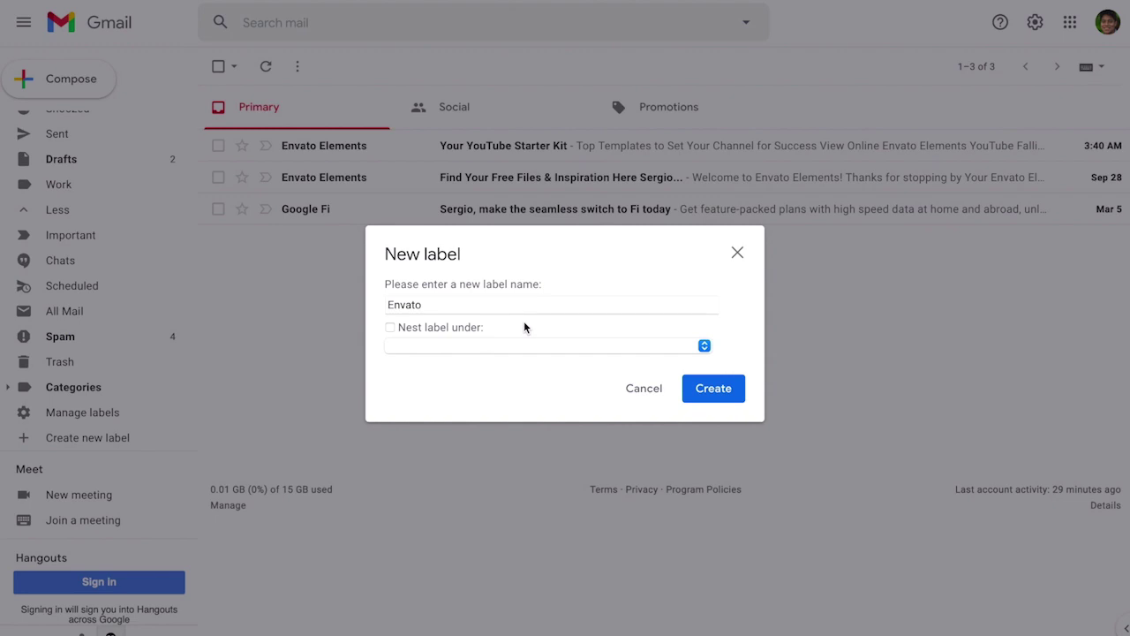
{"action": "left_click", "coordinate": [399, 329]}
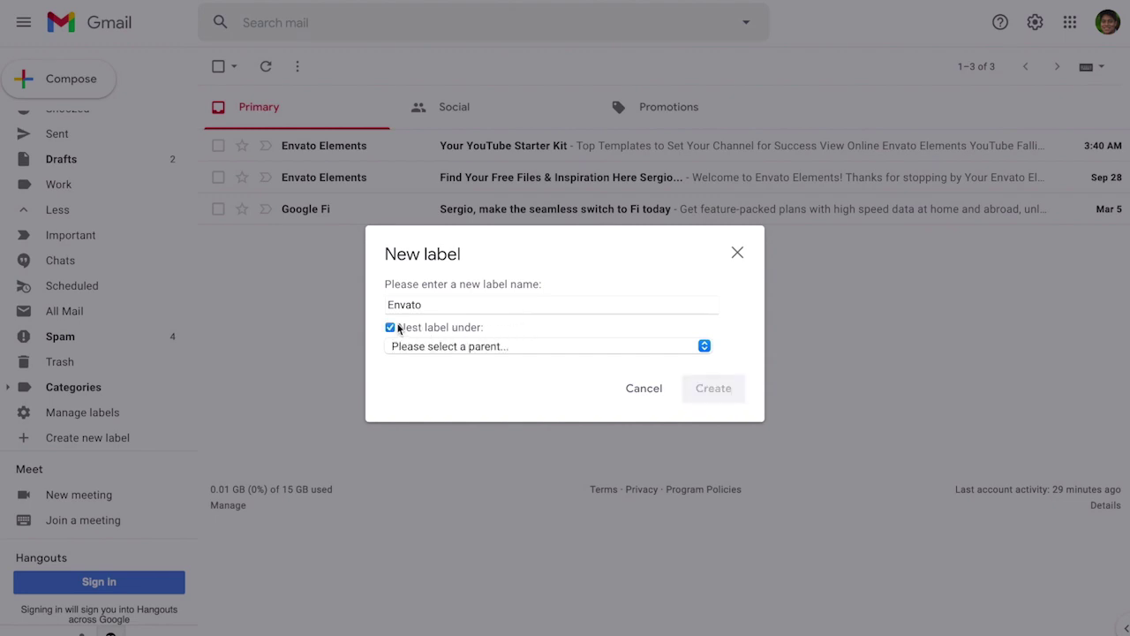
{"action": "left_click", "coordinate": [491, 346]}
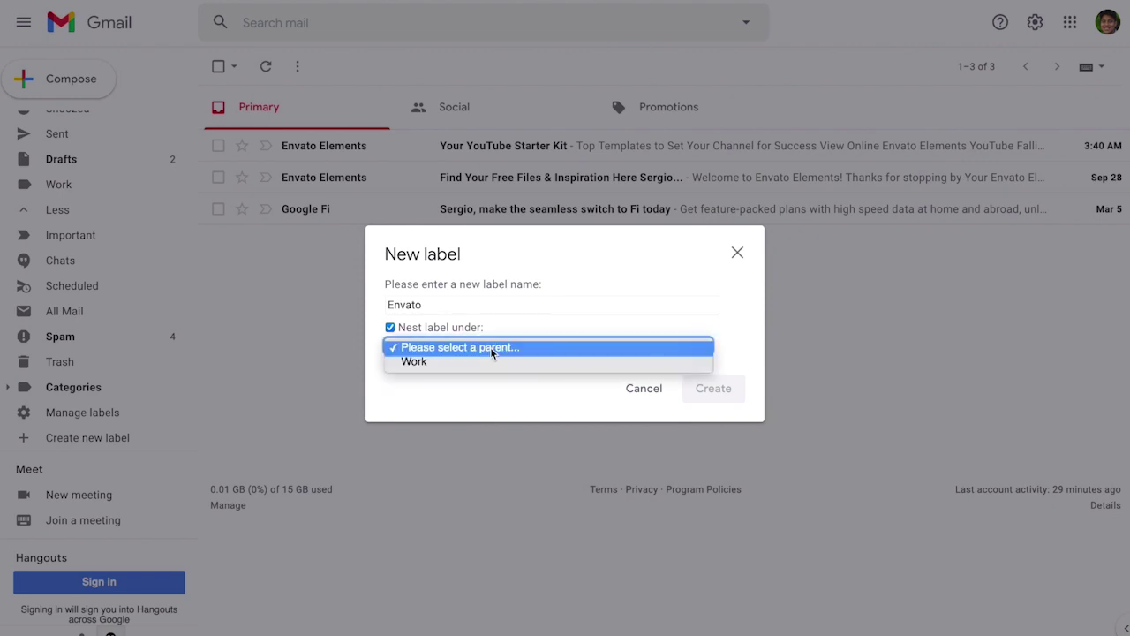
{"action": "left_click", "coordinate": [484, 361]}
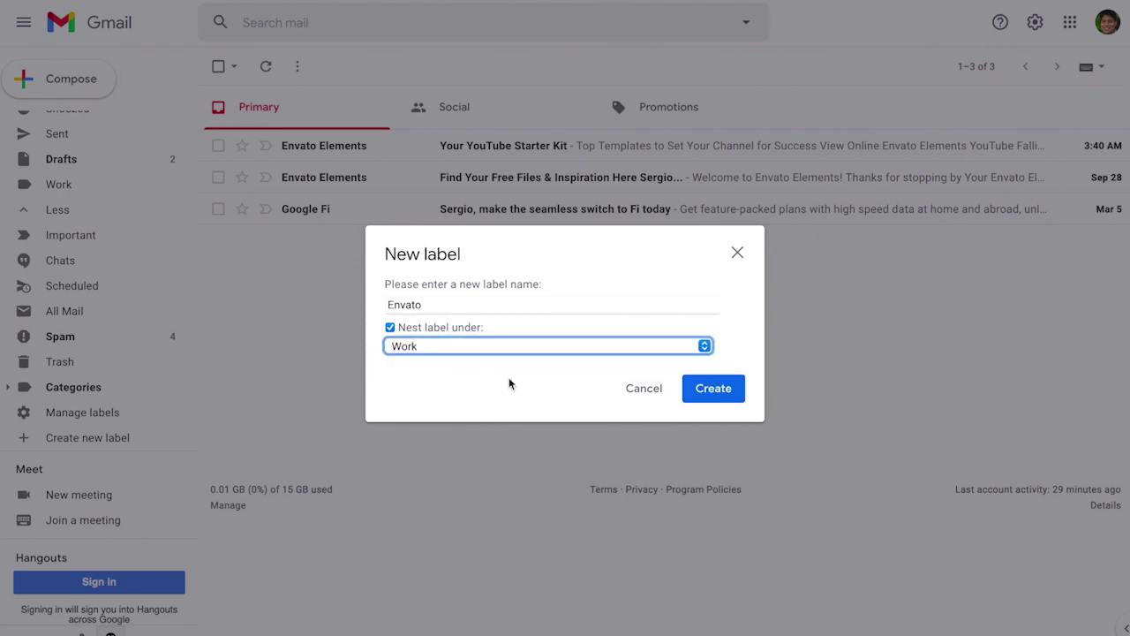
{"action": "left_click", "coordinate": [391, 327]}
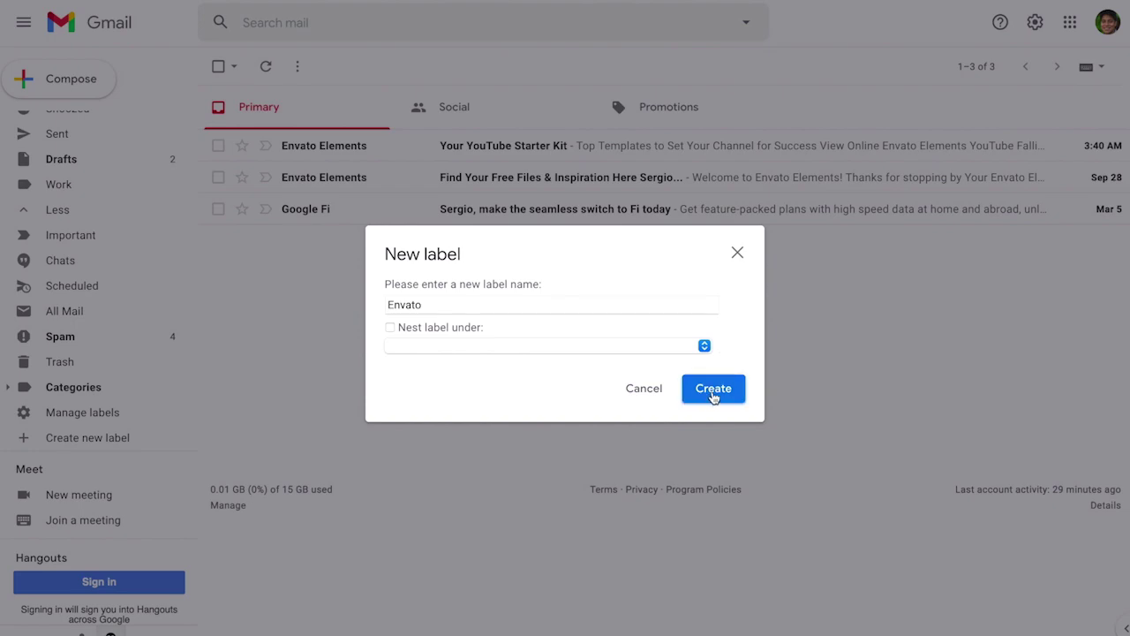
{"action": "left_click", "coordinate": [713, 390]}
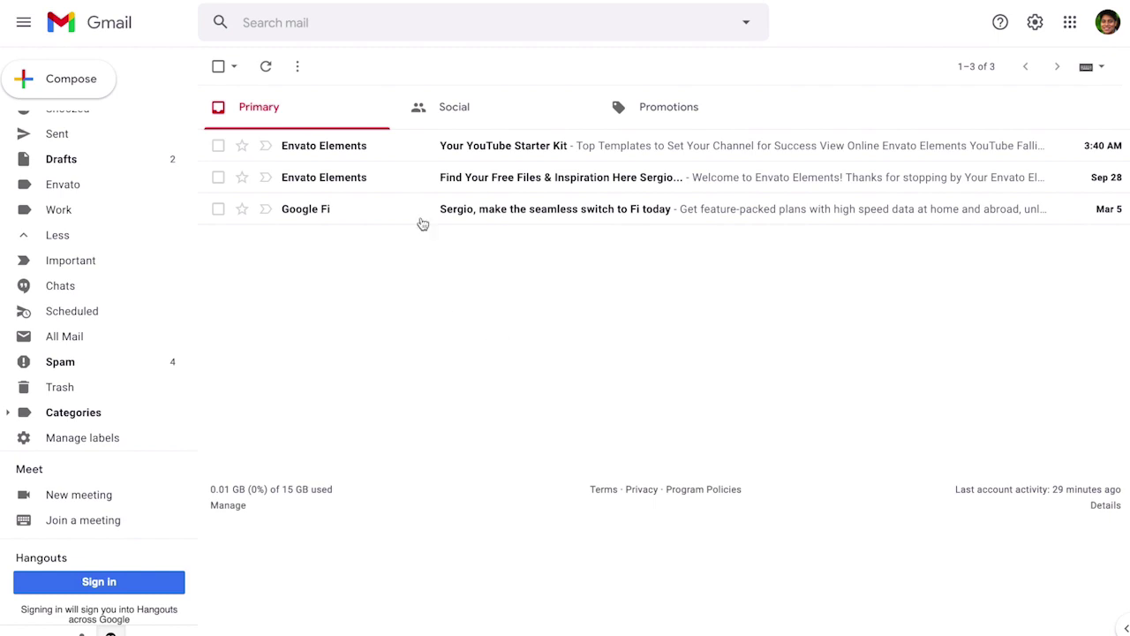
Apply the Envato label to the 'Your YouTube Starter Kit' email.
{"action": "left_click", "coordinate": [394, 152]}
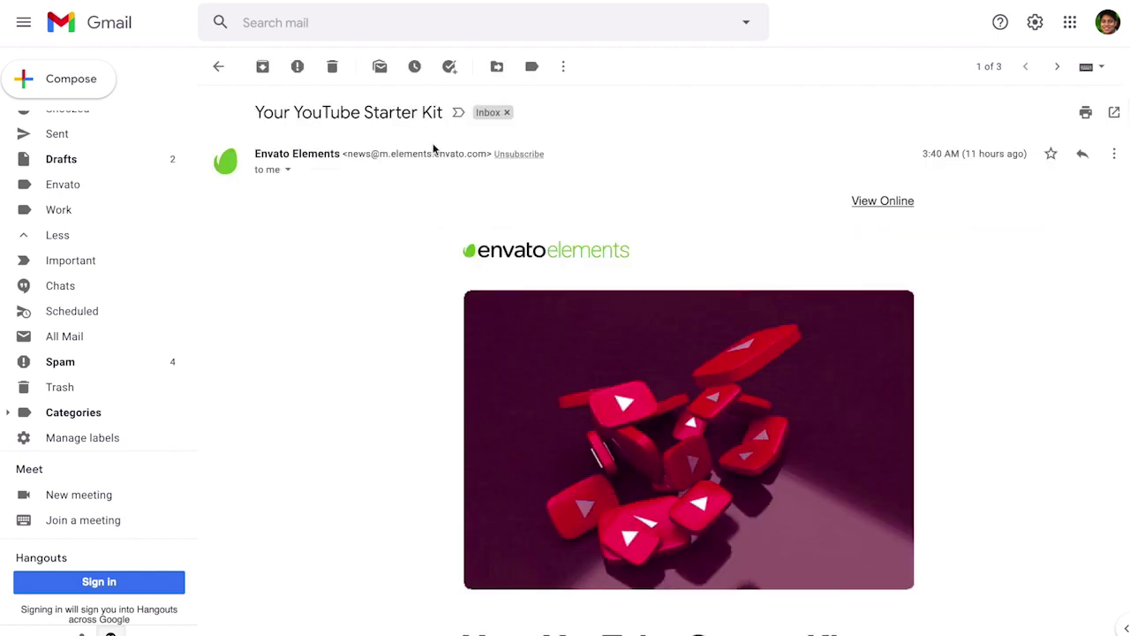
{"action": "left_click", "coordinate": [532, 67]}
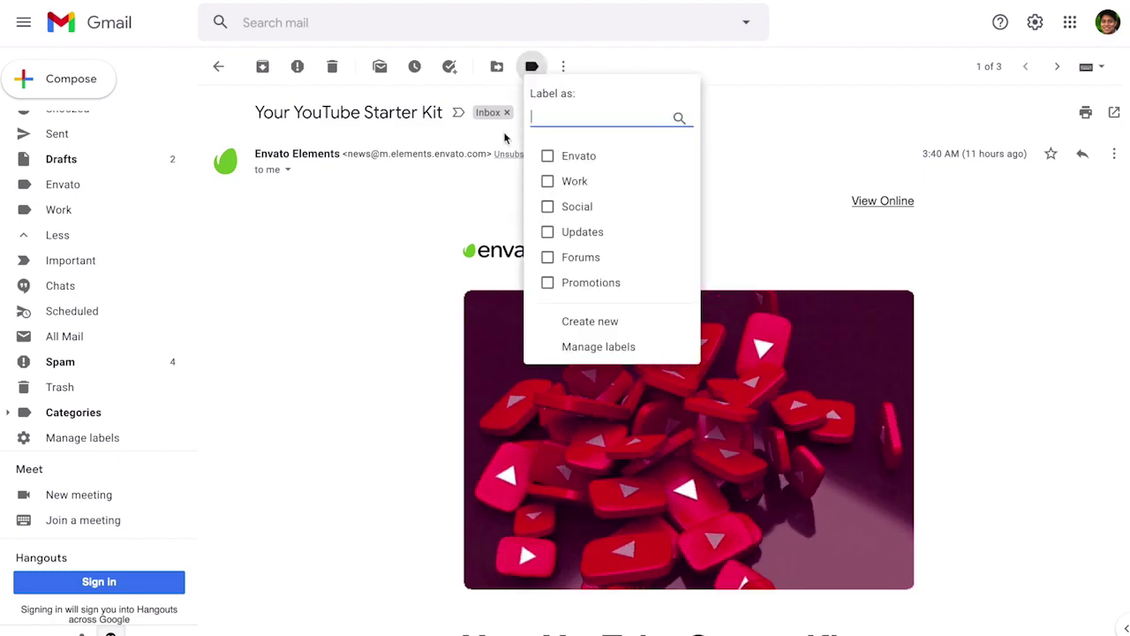
{"action": "left_click", "coordinate": [547, 155]}
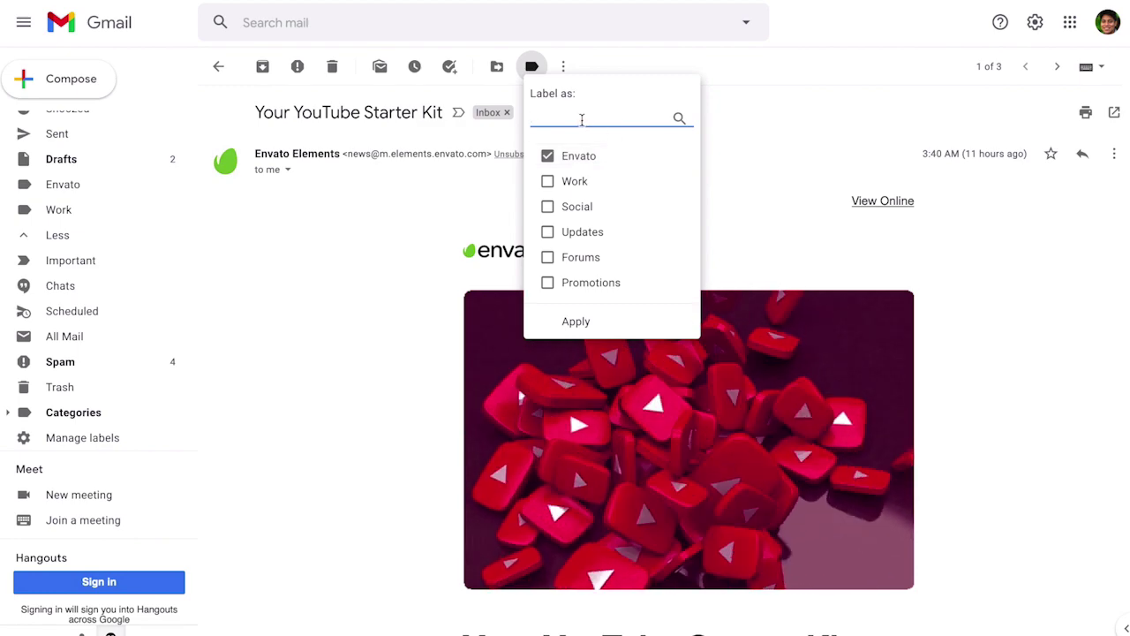
{"action": "type", "text": "Envato"}
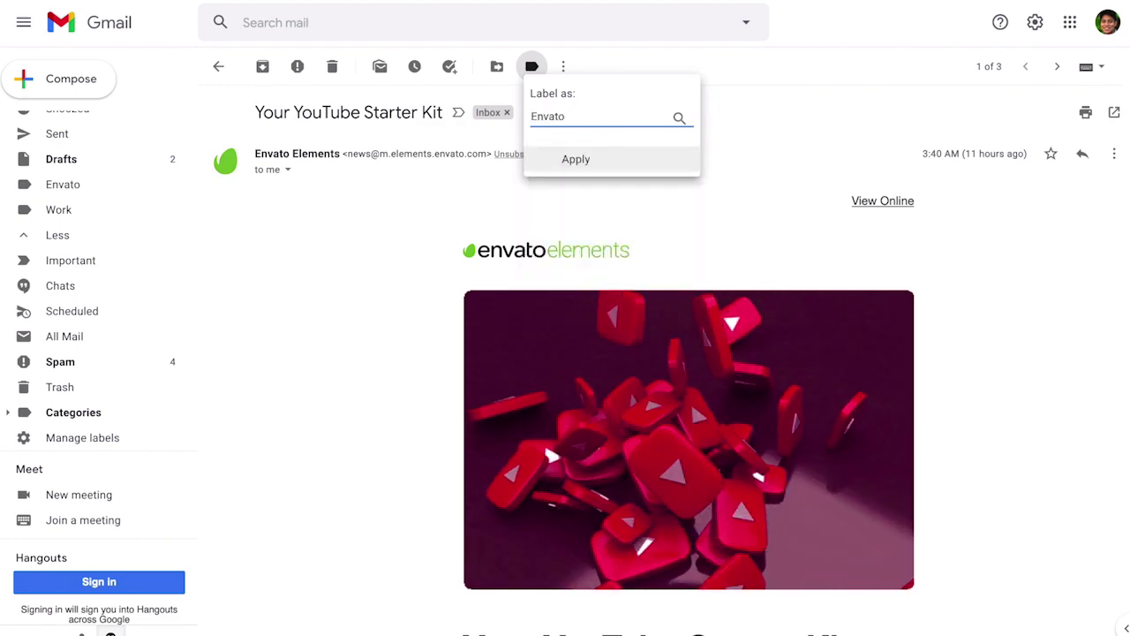
{"action": "type", "text": " New Exmaple"}
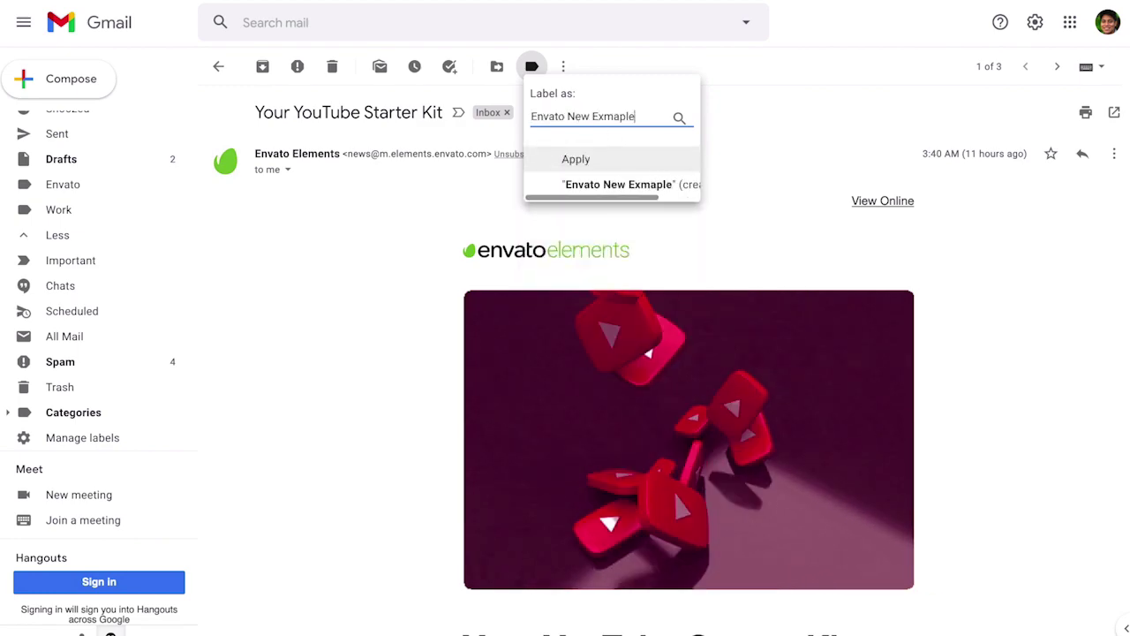
{"action": "key", "text": "BackSpace"}
{"action": "key", "text": "BackSpace"}
{"action": "key", "text": "BackSpace"}
{"action": "key", "text": "BackSpace"}
{"action": "key", "text": "BackSpace"}
{"action": "type", "text": "ample"}
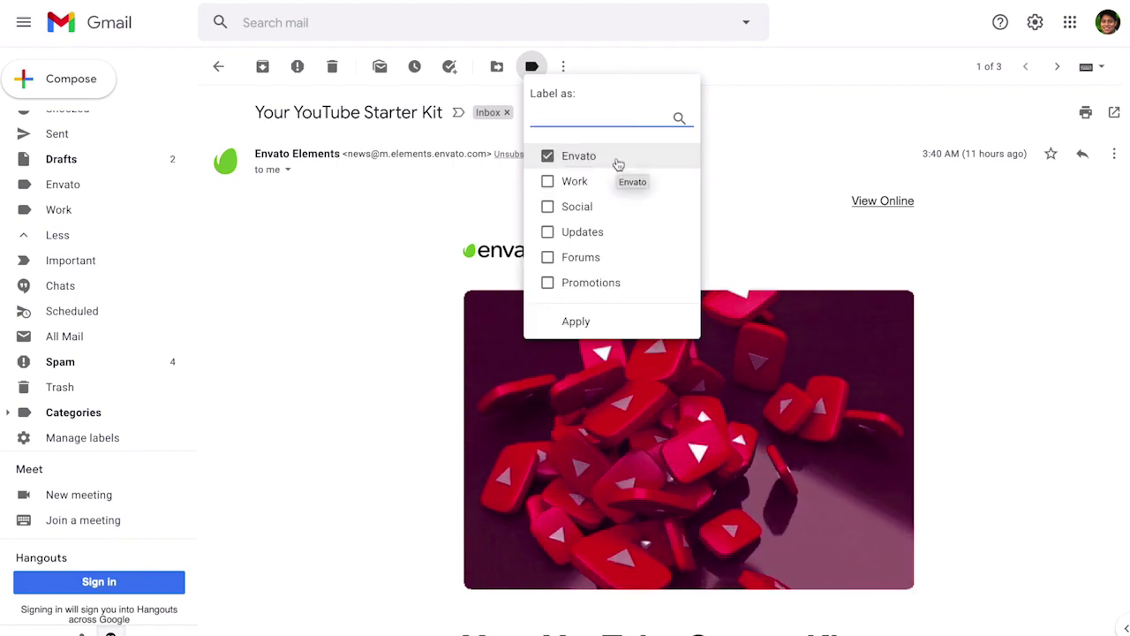
{"action": "left_click", "coordinate": [576, 324]}
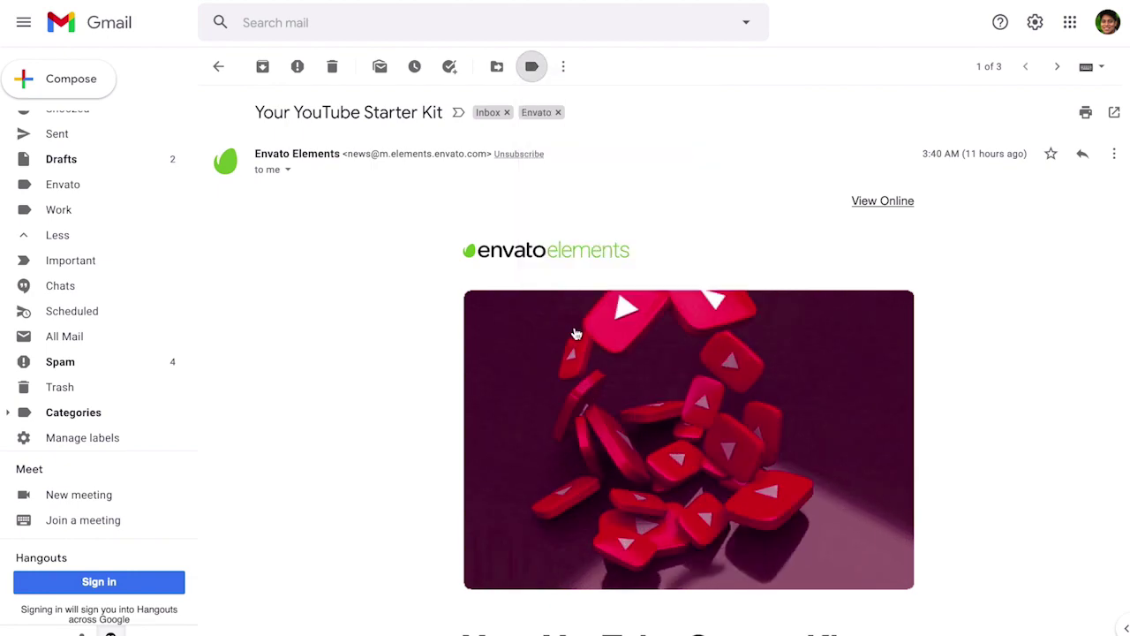
Return to the inbox and set the Envato label's colour to red.
{"action": "left_click", "coordinate": [219, 66]}
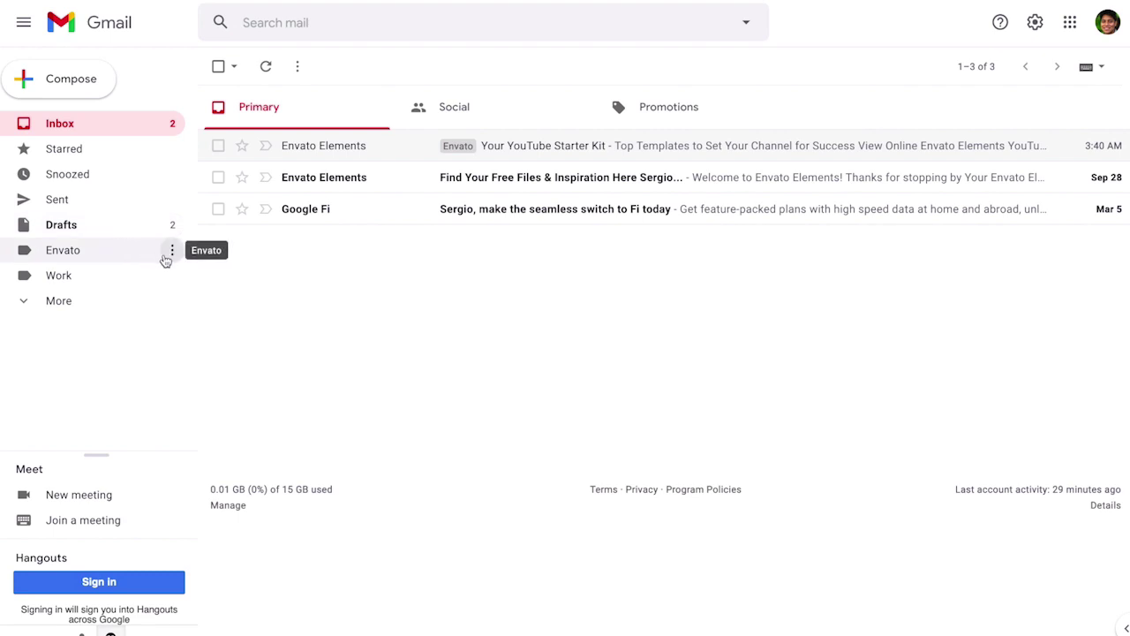
{"action": "left_click", "coordinate": [170, 255]}
{"action": "mouse_move", "coordinate": [198, 275]}
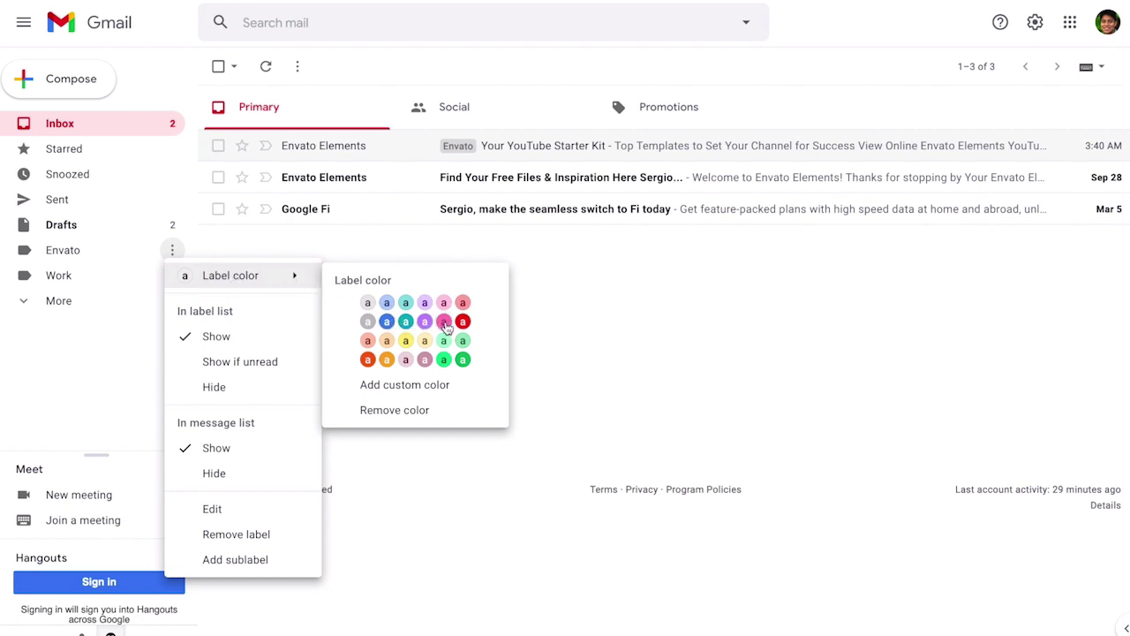
{"action": "left_click", "coordinate": [462, 322]}
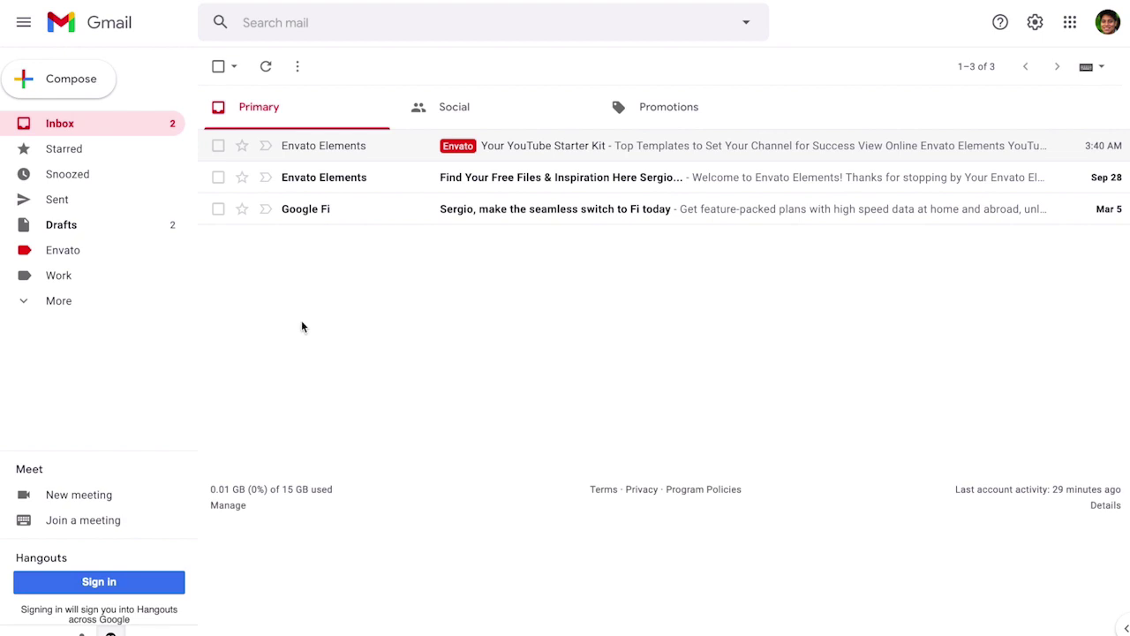
{"action": "left_click", "coordinate": [100, 309]}
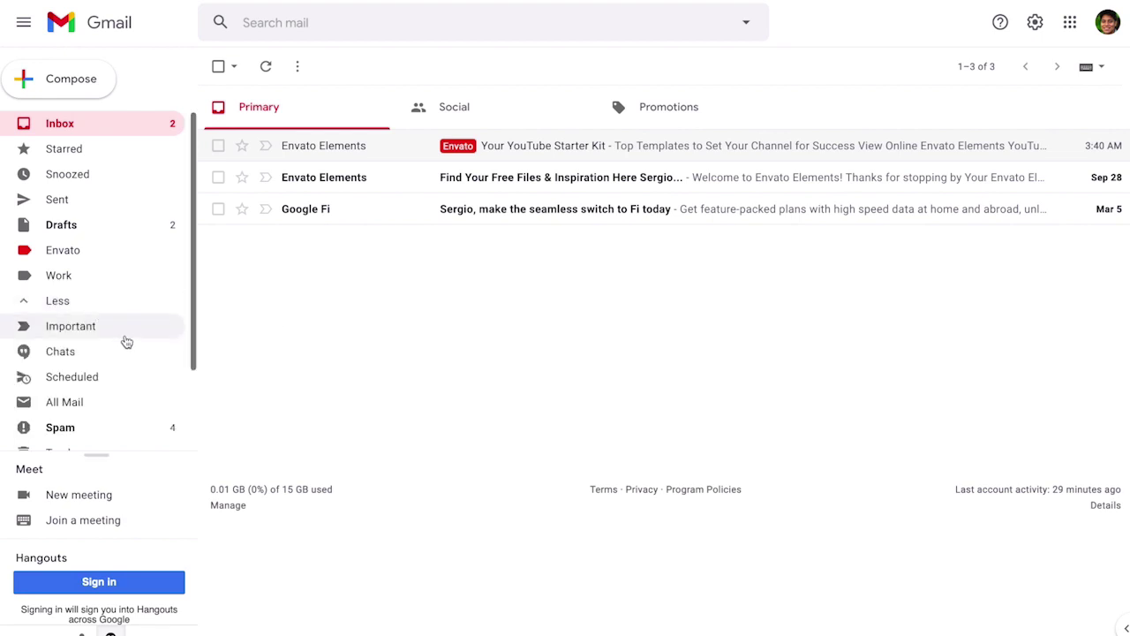
{"action": "scroll", "coordinate": [123, 353], "scroll_direction": "down", "scroll_amount": 2}
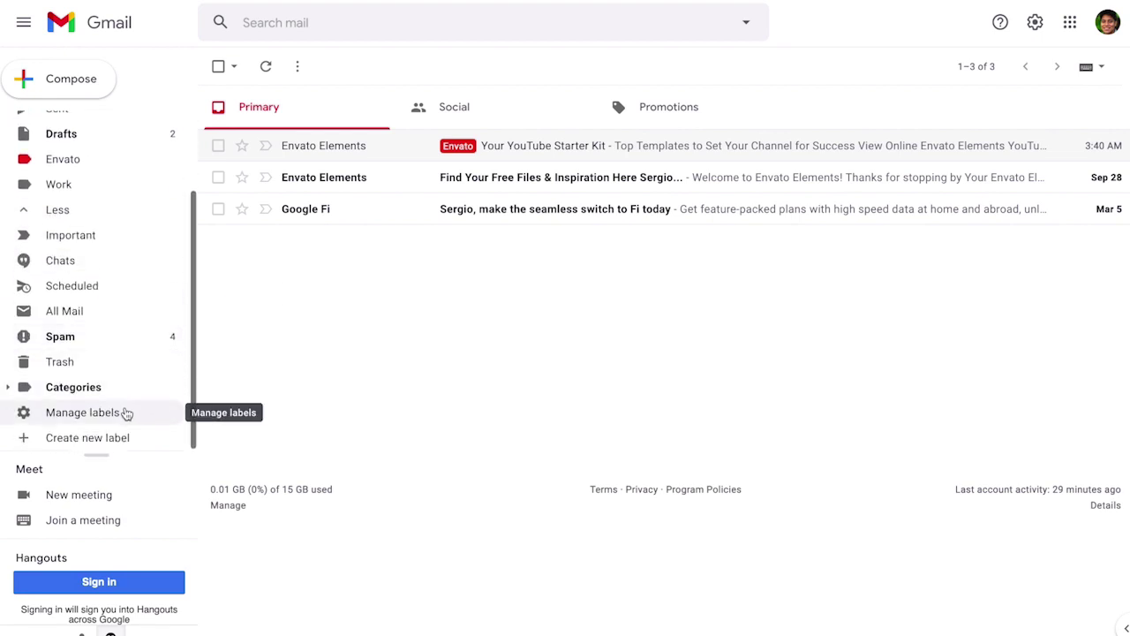
{"action": "left_click", "coordinate": [121, 413]}
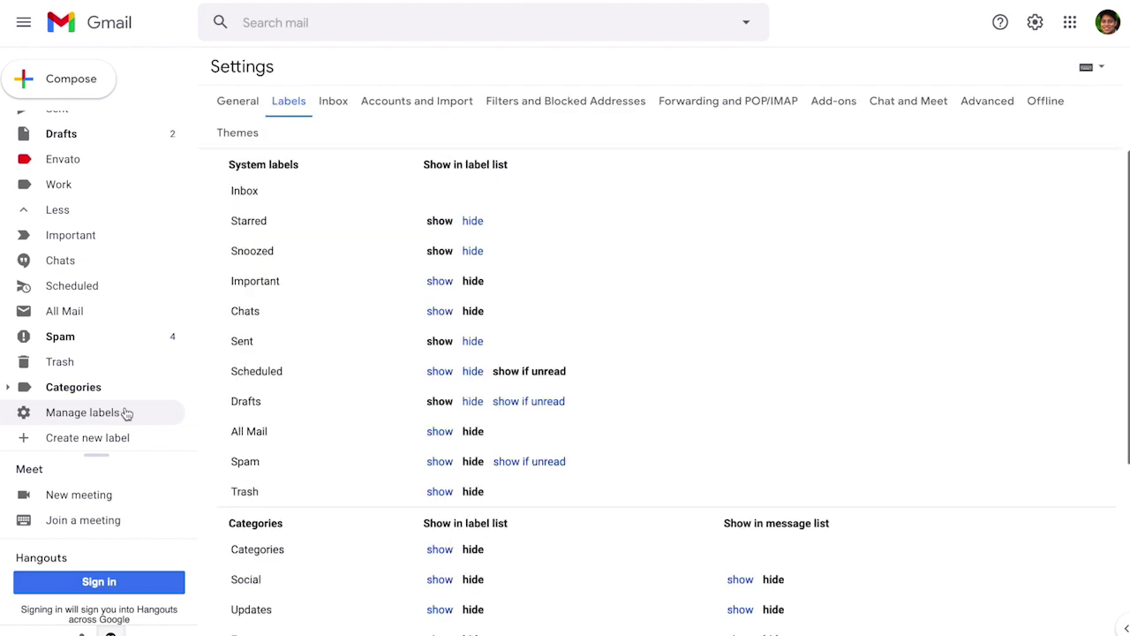
{"action": "scroll", "coordinate": [340, 342], "scroll_direction": "down", "scroll_amount": 1}
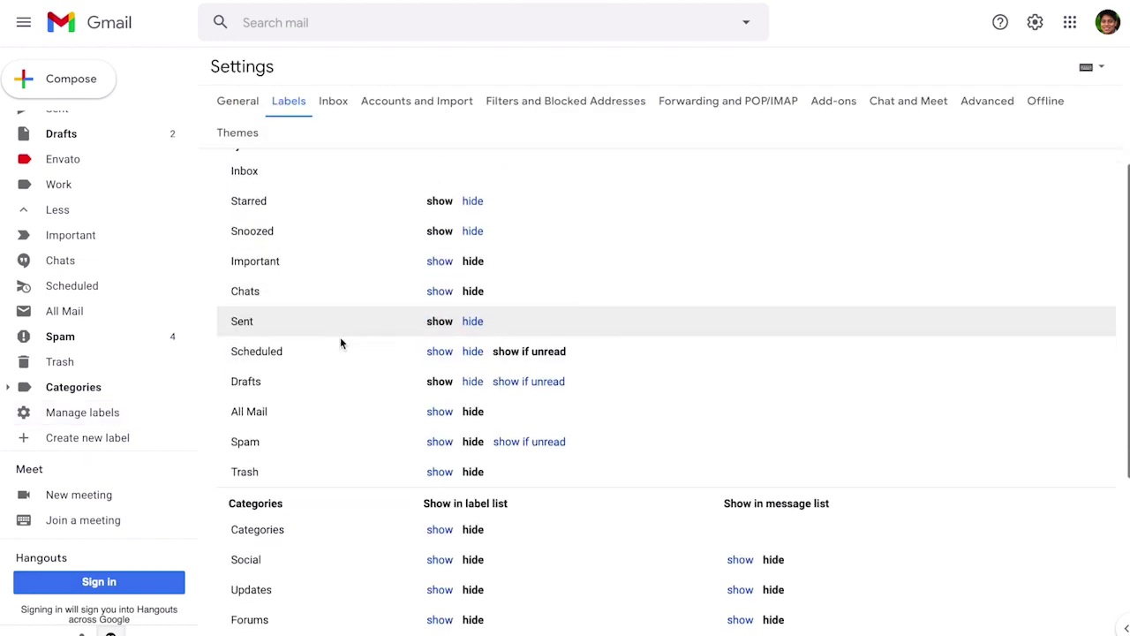
{"action": "scroll", "coordinate": [340, 342], "scroll_direction": "up", "scroll_amount": 1}
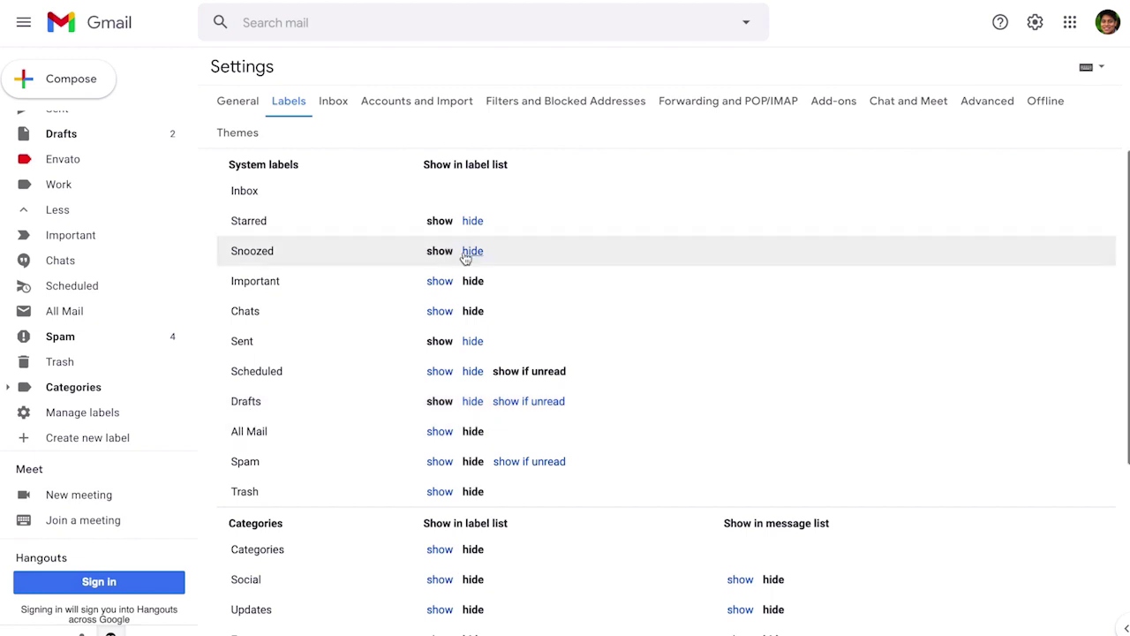
{"action": "left_click", "coordinate": [474, 222]}
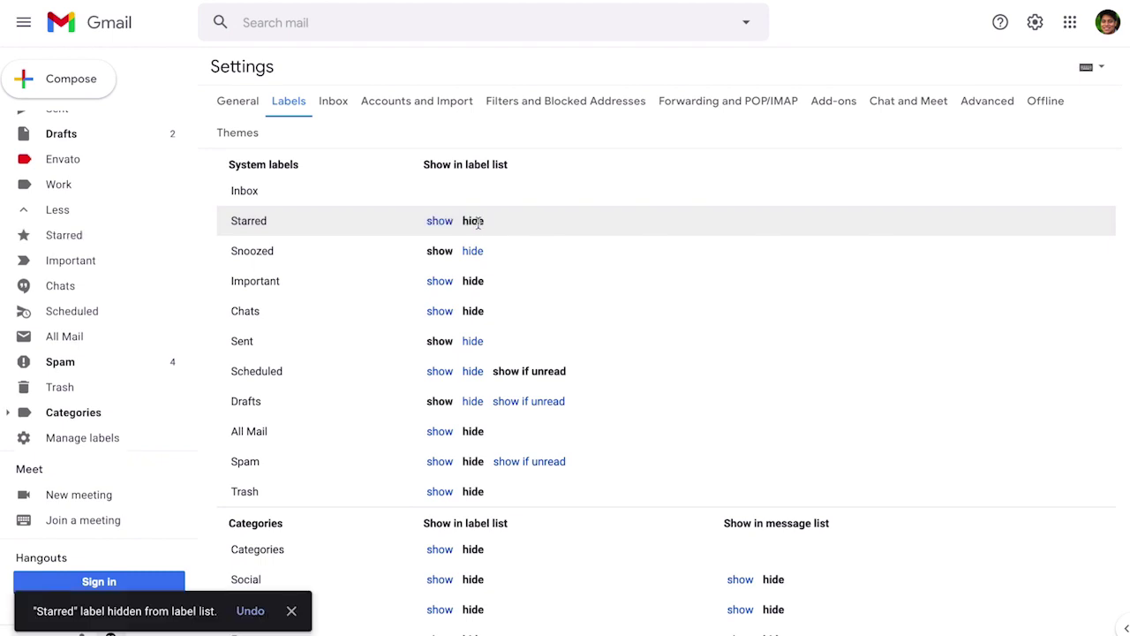
{"action": "left_click", "coordinate": [439, 222]}
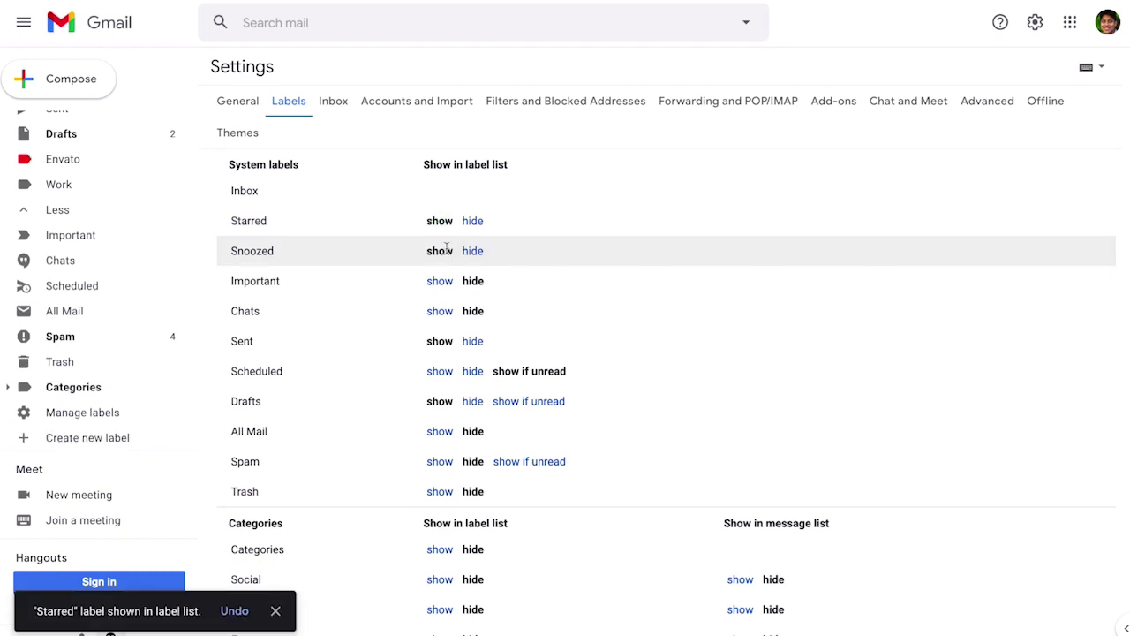
{"action": "scroll", "coordinate": [437, 308], "scroll_direction": "down", "scroll_amount": 1}
{"action": "scroll", "coordinate": [436, 308], "scroll_direction": "down", "scroll_amount": 2}
{"action": "left_click", "coordinate": [439, 217]}
{"action": "left_click", "coordinate": [469, 218]}
{"action": "scroll", "coordinate": [447, 267], "scroll_direction": "down", "scroll_amount": 1}
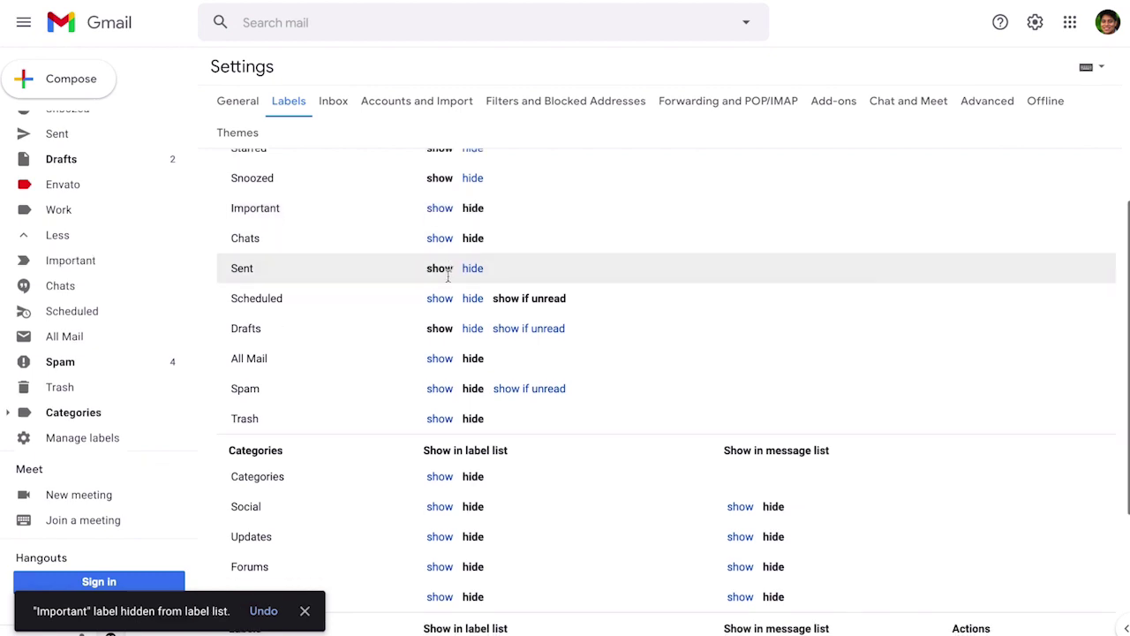
{"action": "left_click", "coordinate": [471, 260]}
{"action": "left_click", "coordinate": [439, 260]}
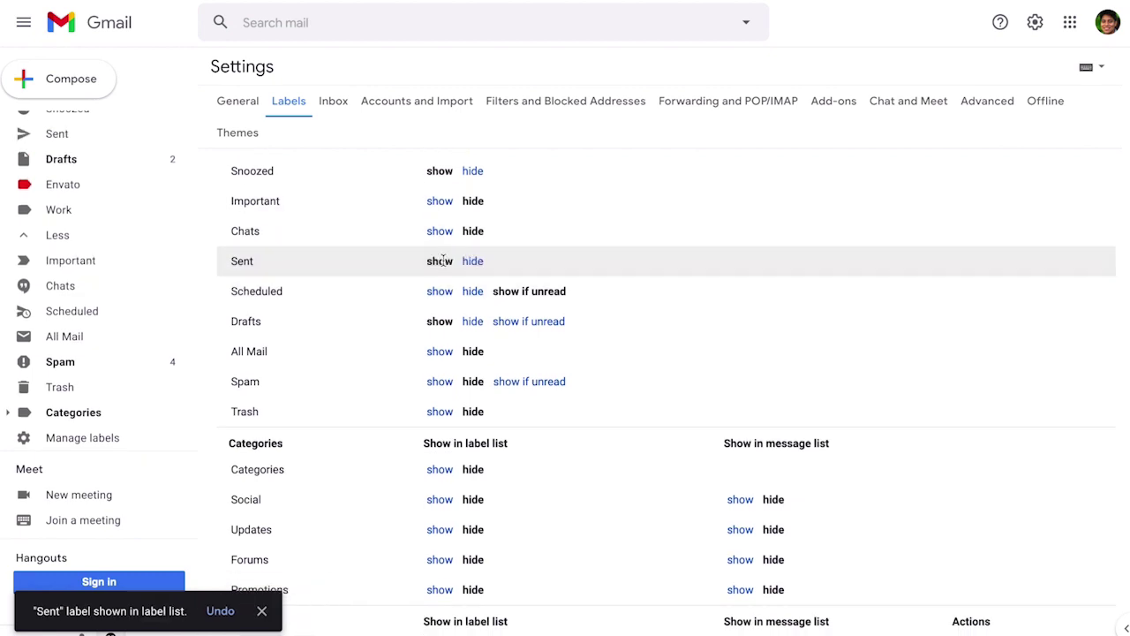
{"action": "scroll", "coordinate": [580, 292], "scroll_direction": "down", "scroll_amount": 1}
{"action": "scroll", "coordinate": [395, 454], "scroll_direction": "down", "scroll_amount": 3}
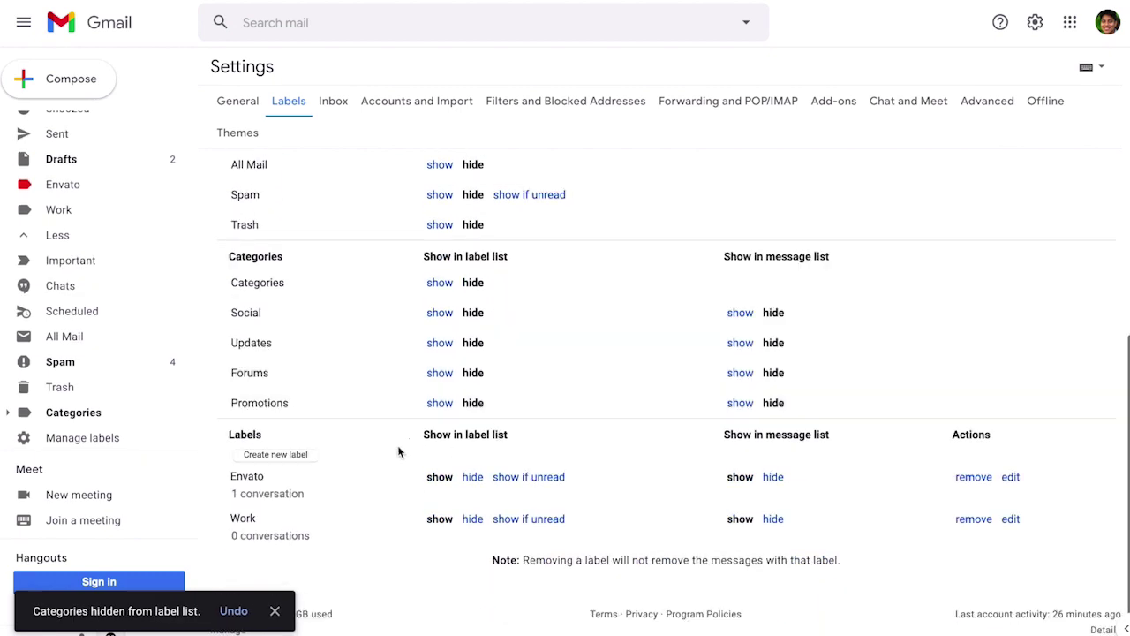
{"action": "left_click", "coordinate": [472, 478]}
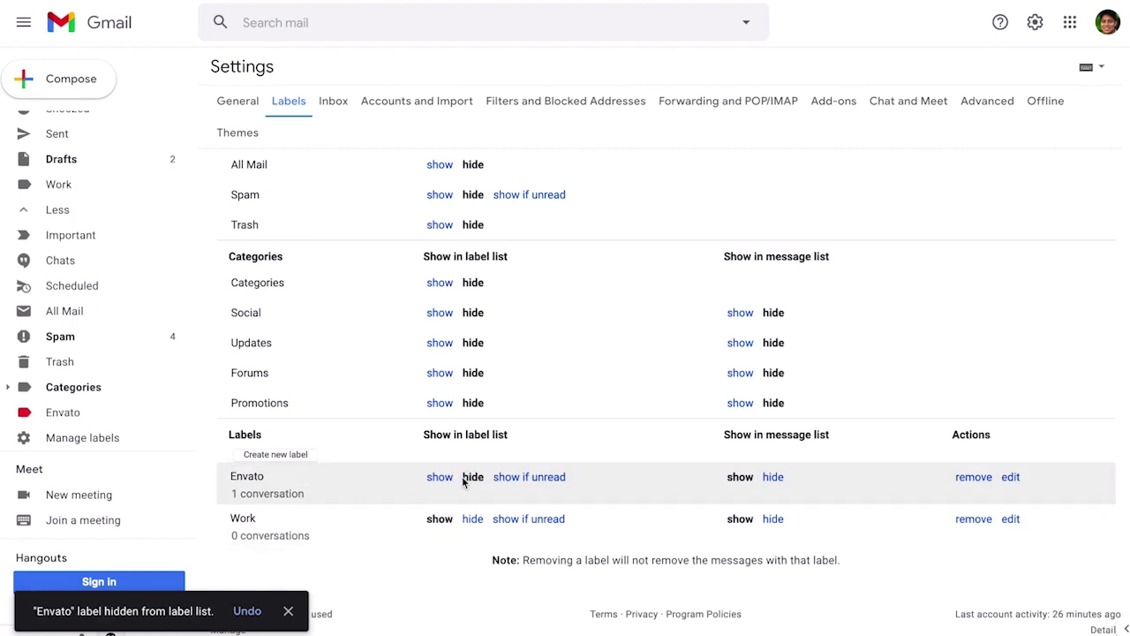
{"action": "left_click", "coordinate": [440, 479]}
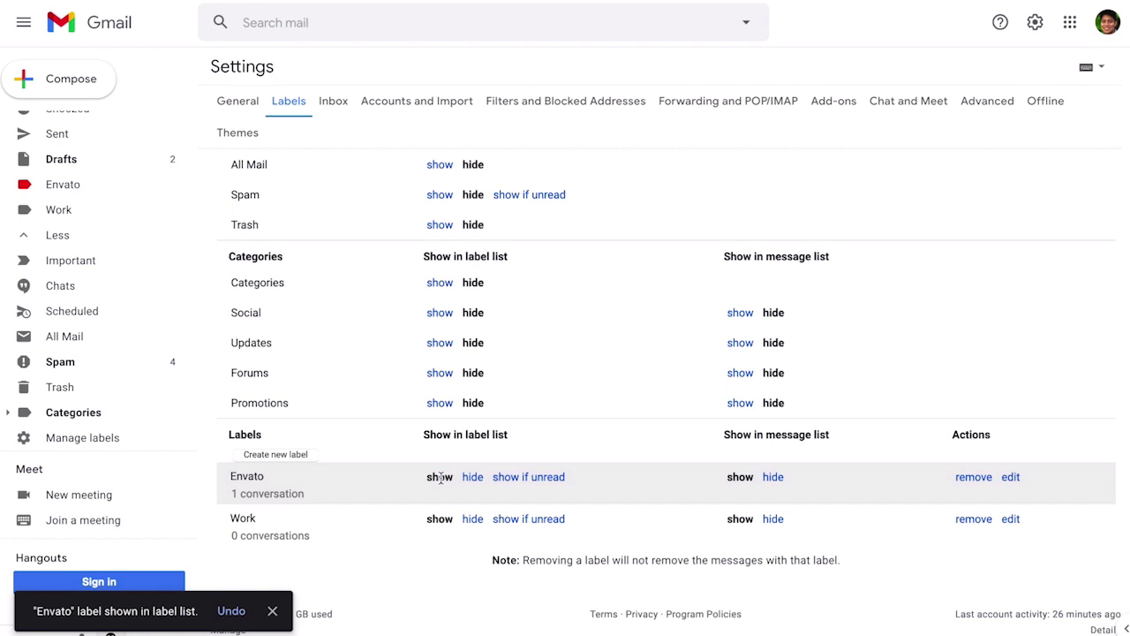
{"action": "scroll", "coordinate": [441, 354], "scroll_direction": "up", "scroll_amount": 3}
{"action": "scroll", "coordinate": [97, 265], "scroll_direction": "up", "scroll_amount": 1}
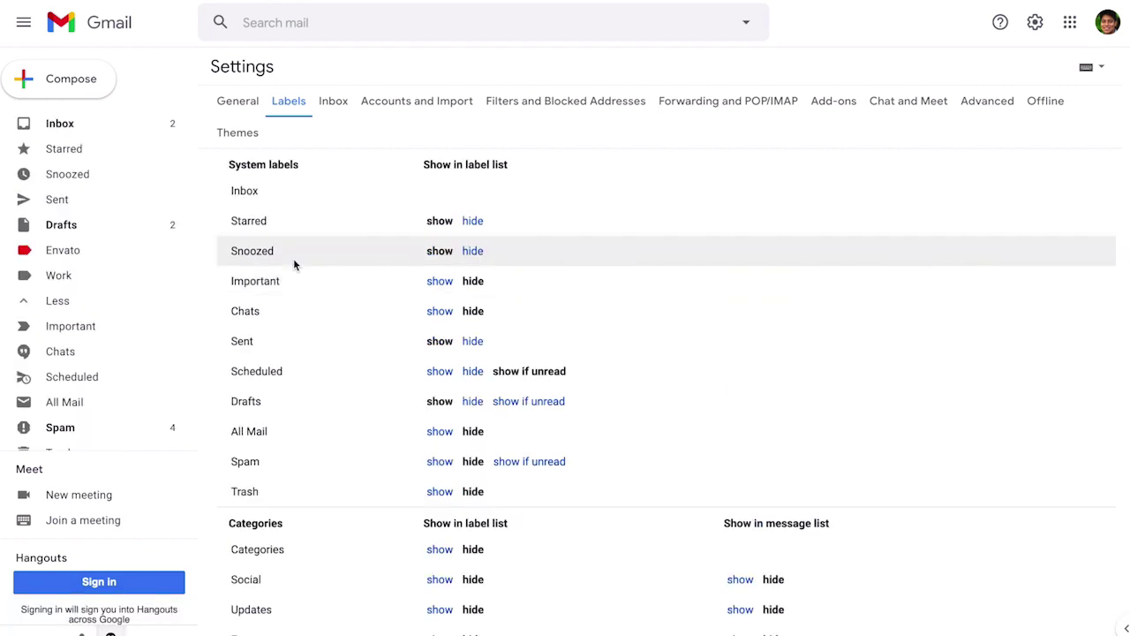
{"action": "left_click", "coordinate": [113, 133]}
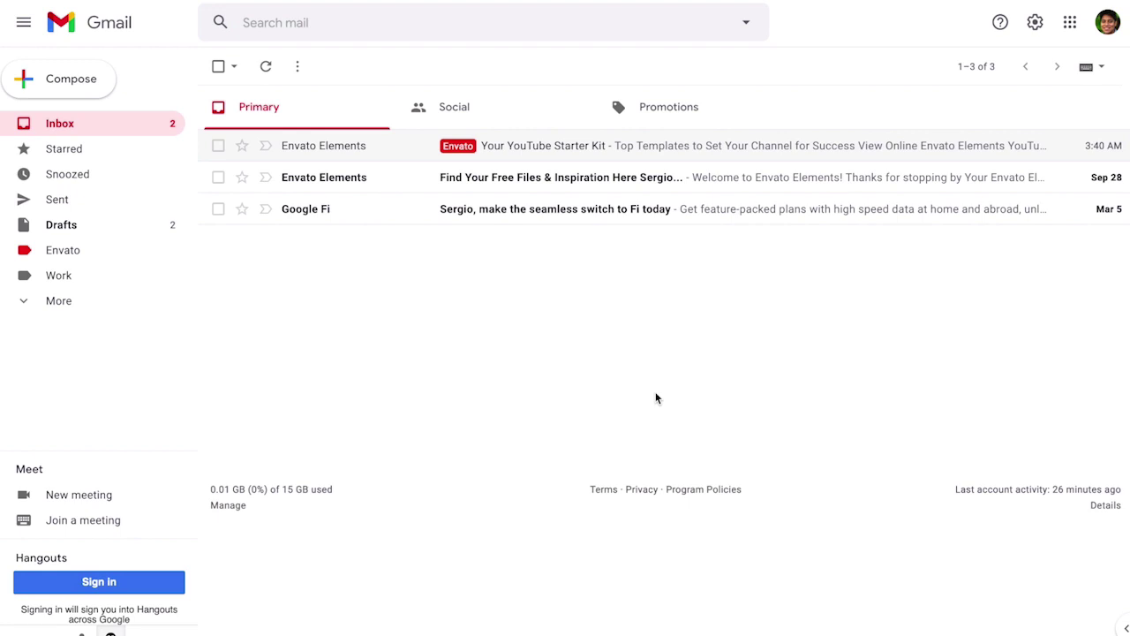
Move the 'Your YouTube Starter Kit' email into Envato, check that label, then return to Inbox.
{"action": "left_click", "coordinate": [58, 300]}
{"action": "left_click", "coordinate": [395, 159]}
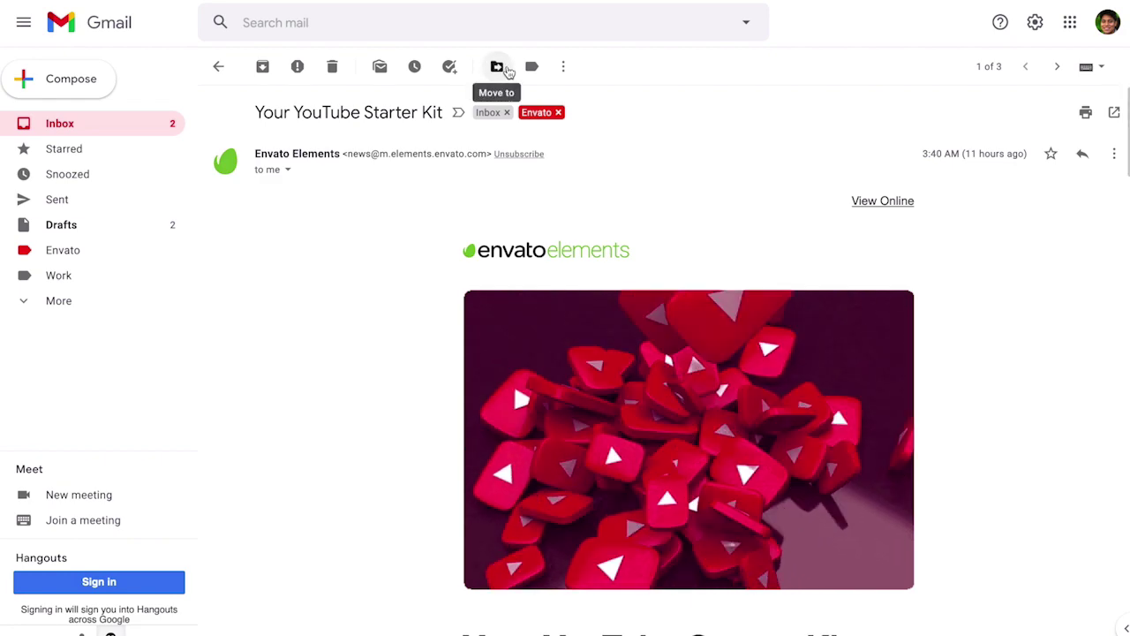
{"action": "left_click", "coordinate": [500, 70]}
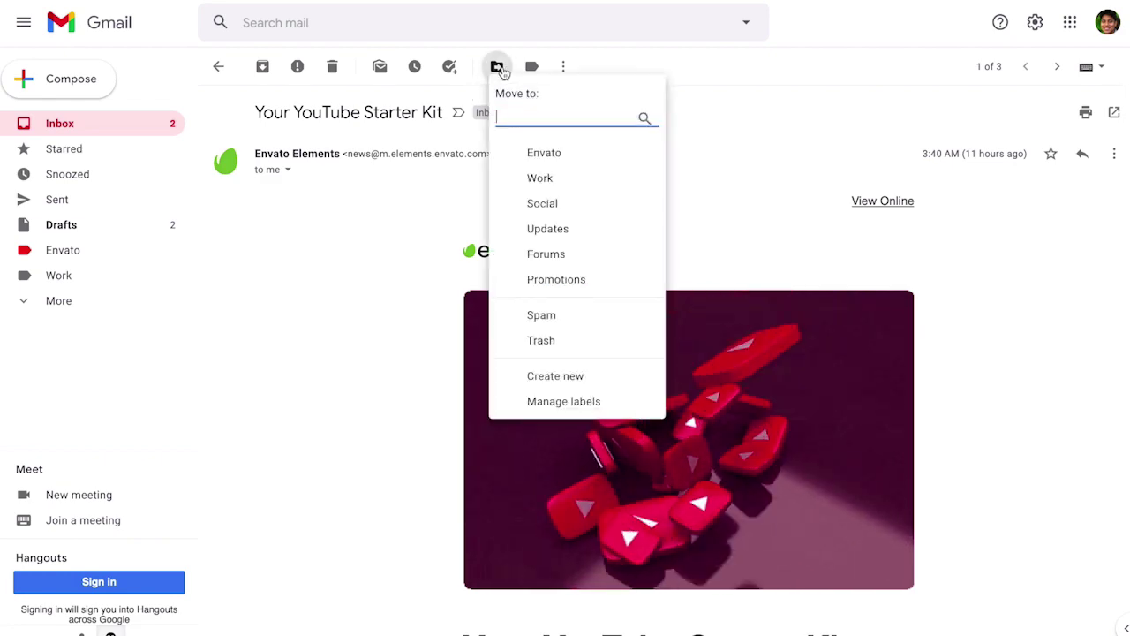
{"action": "left_click", "coordinate": [571, 157]}
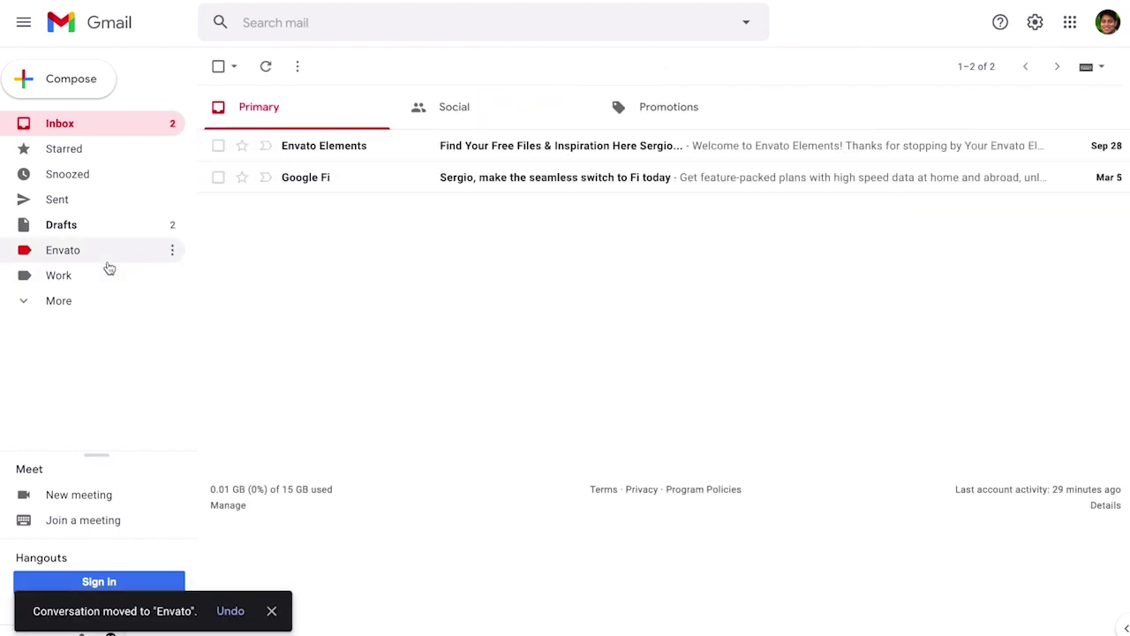
{"action": "left_click", "coordinate": [111, 263]}
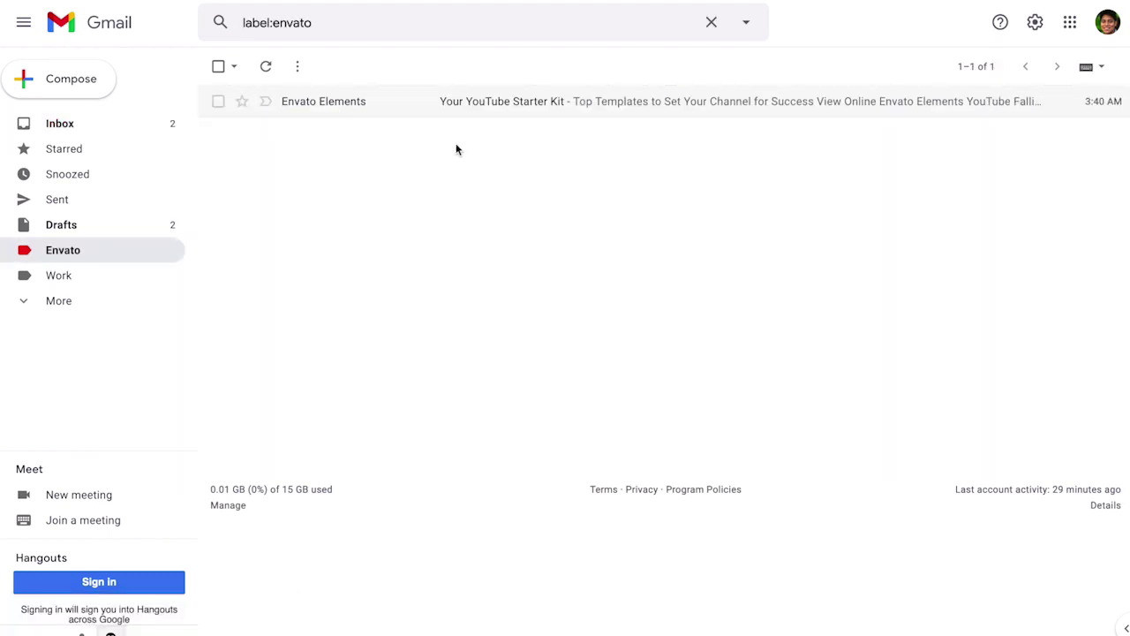
{"action": "left_click", "coordinate": [81, 125]}
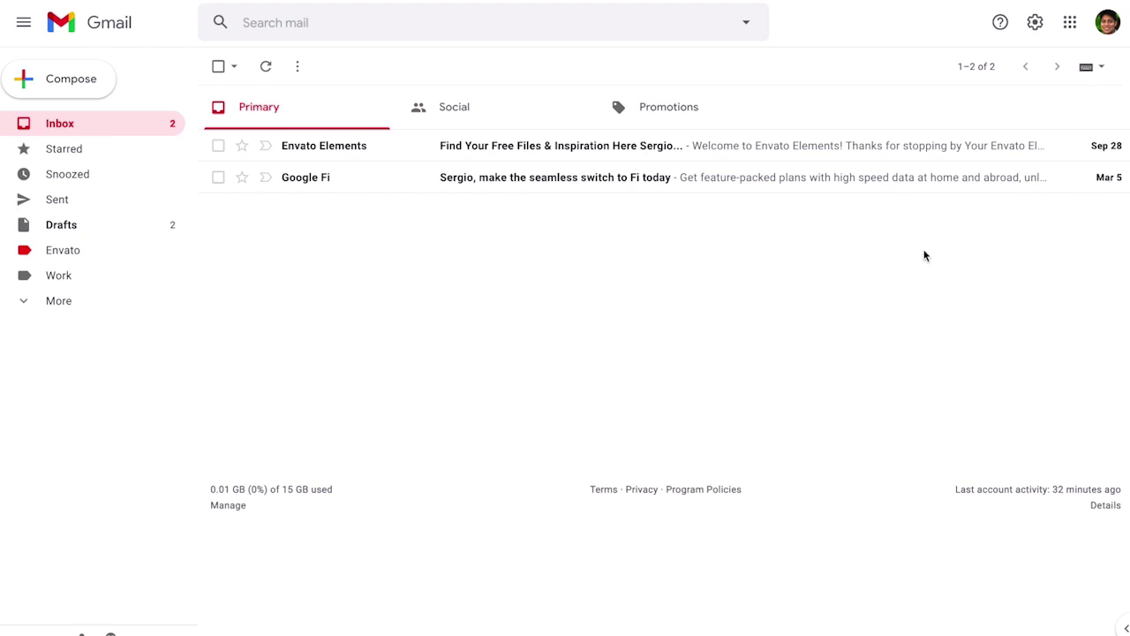
Enable only the Primary and Social inbox tabs, leaving Promotions, Updates and Forums off.
{"action": "left_click", "coordinate": [1035, 22]}
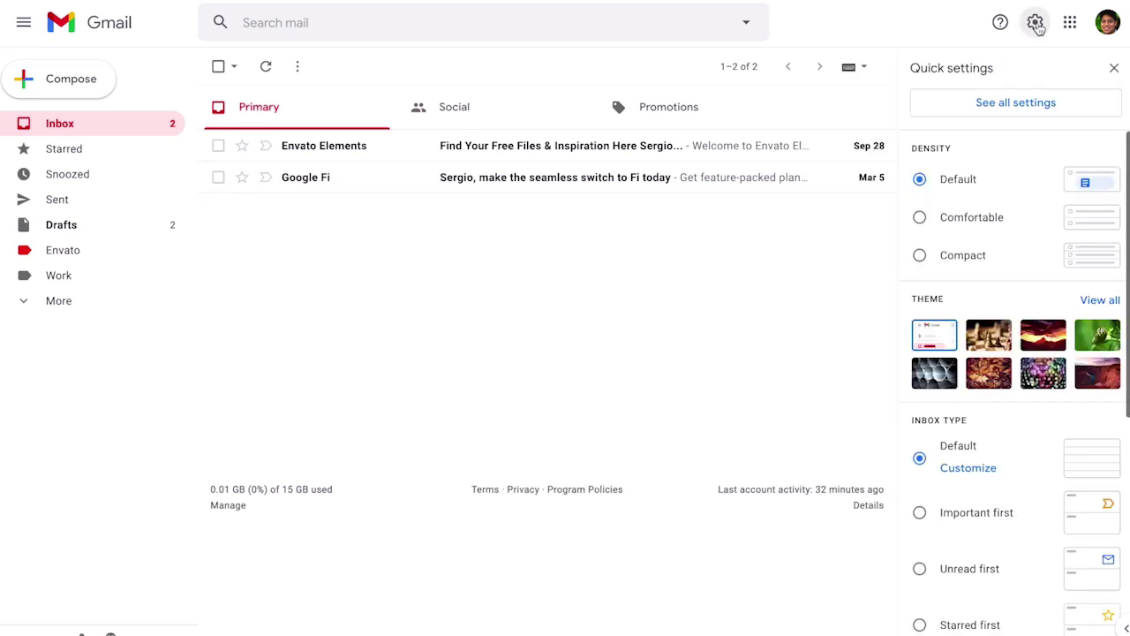
{"action": "scroll", "coordinate": [981, 243], "scroll_direction": "down", "scroll_amount": 1}
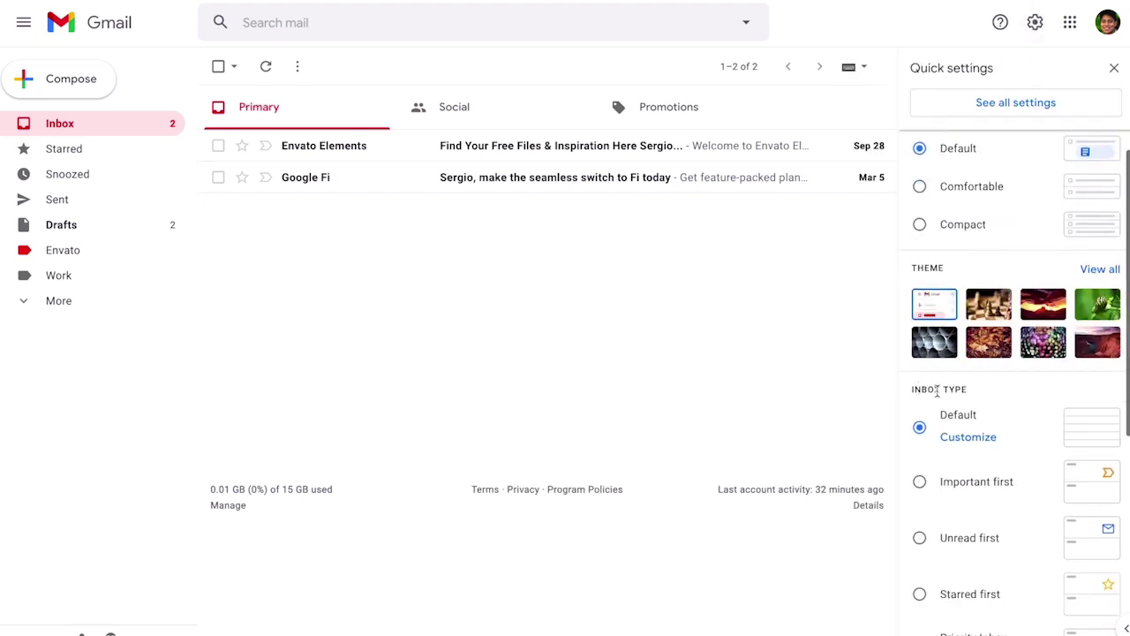
{"action": "left_click", "coordinate": [970, 430]}
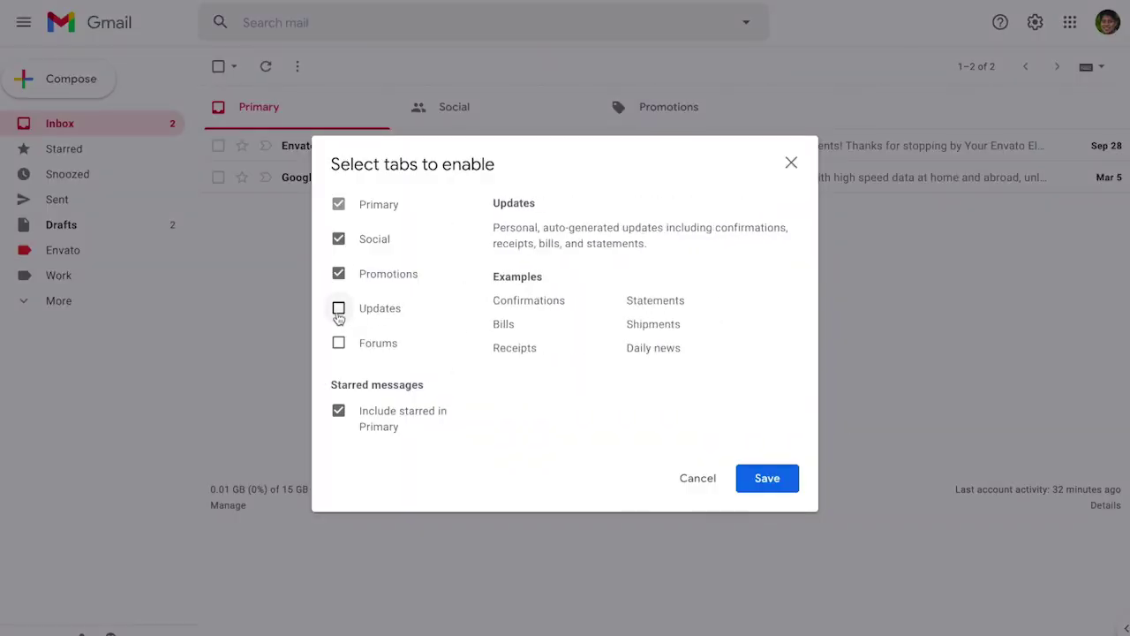
{"action": "left_click", "coordinate": [339, 314]}
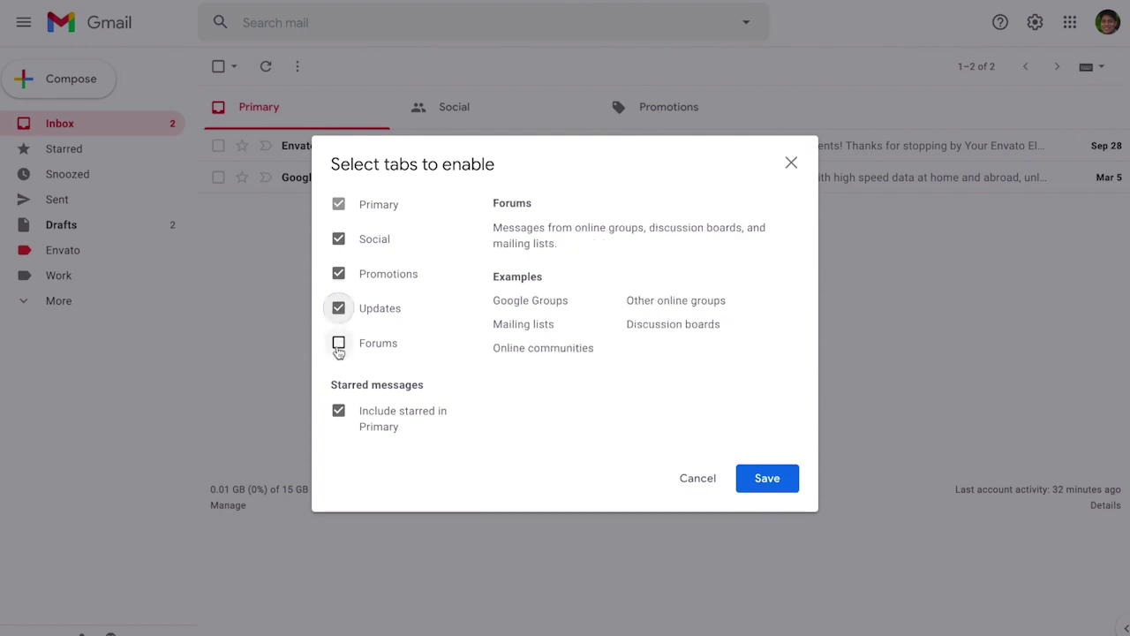
{"action": "left_click", "coordinate": [339, 350]}
{"action": "left_click", "coordinate": [338, 351]}
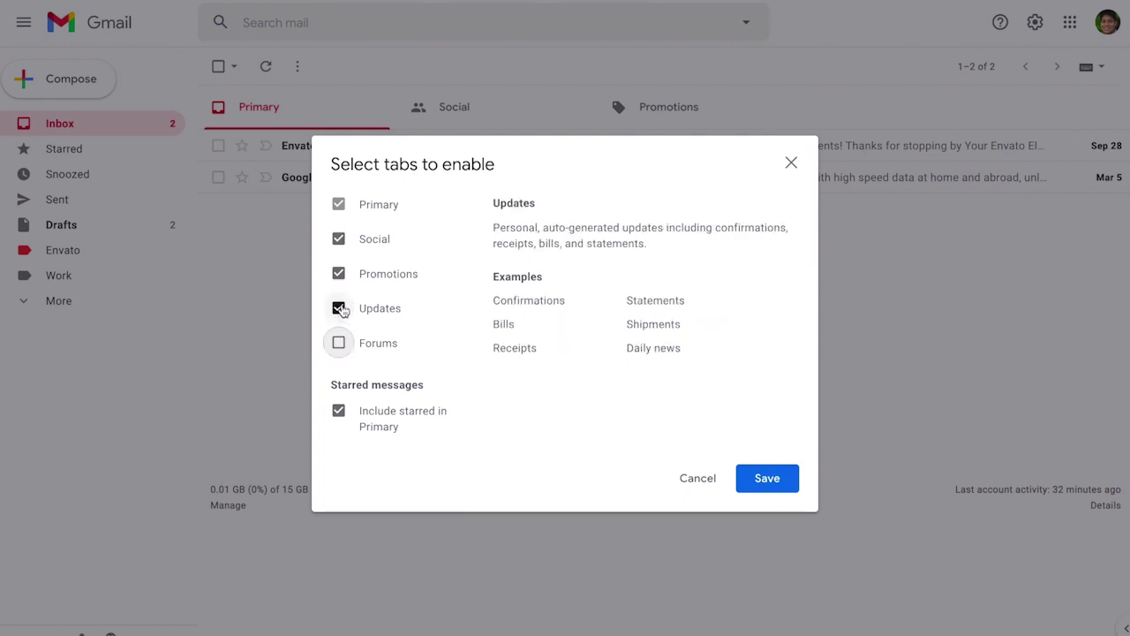
{"action": "left_click", "coordinate": [339, 311]}
{"action": "left_click", "coordinate": [340, 275]}
{"action": "left_click", "coordinate": [341, 241]}
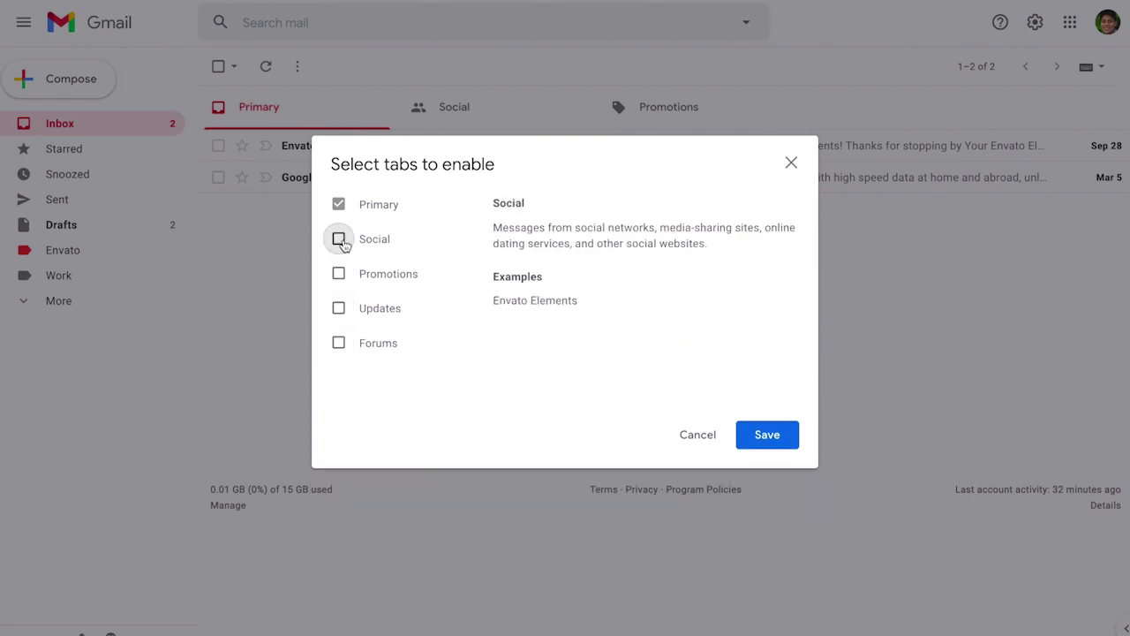
{"action": "left_click", "coordinate": [340, 238]}
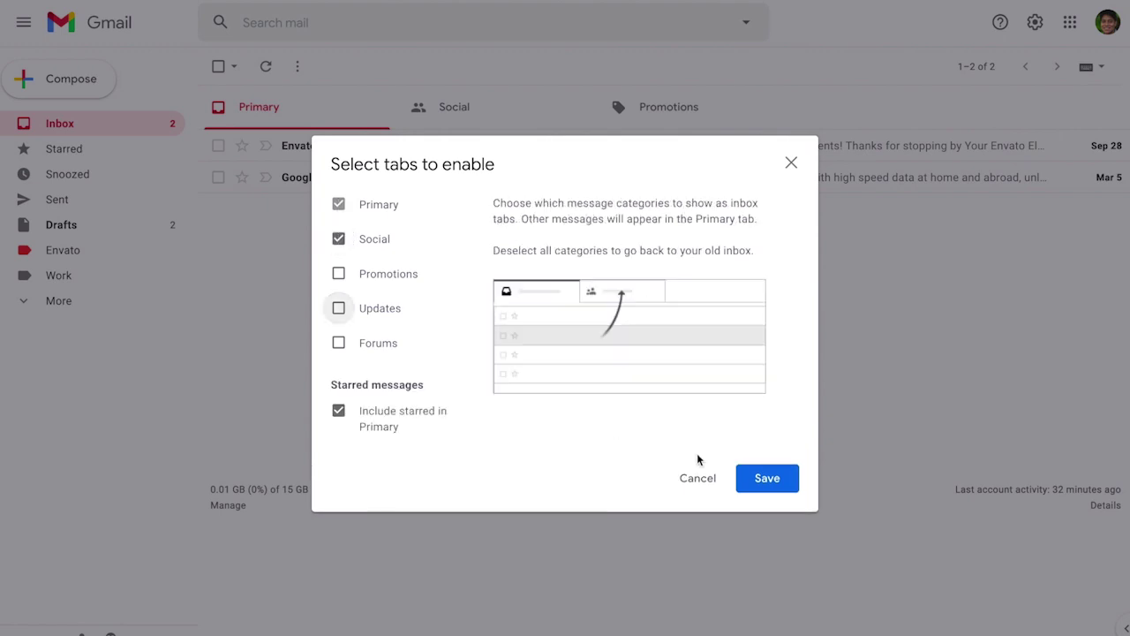
{"action": "left_click", "coordinate": [767, 480]}
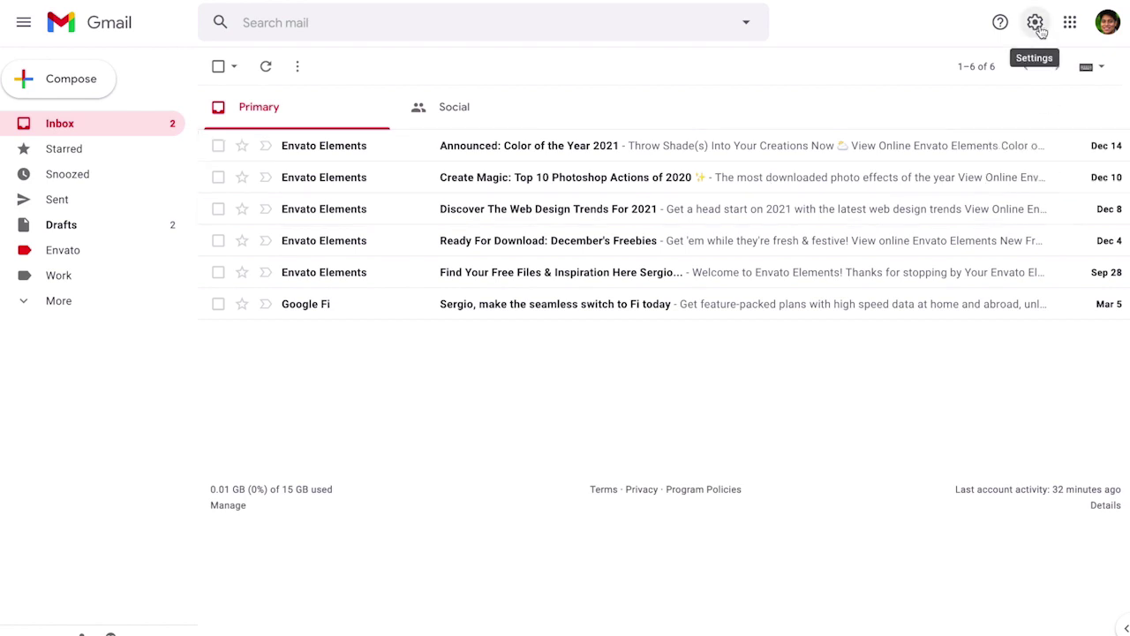
Re-enable the Promotions tab, save, and view its four Envato Elements emails.
{"action": "left_click", "coordinate": [1039, 28]}
{"action": "scroll", "coordinate": [975, 378], "scroll_direction": "down", "scroll_amount": 1}
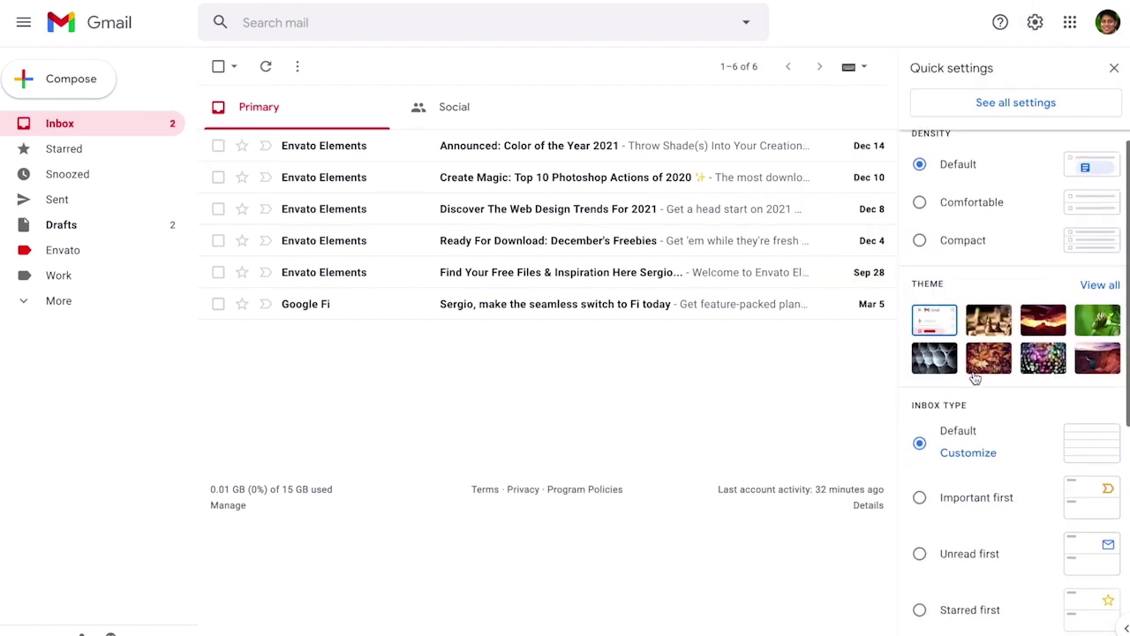
{"action": "left_click", "coordinate": [969, 453]}
{"action": "left_click", "coordinate": [339, 274]}
{"action": "left_click", "coordinate": [765, 483]}
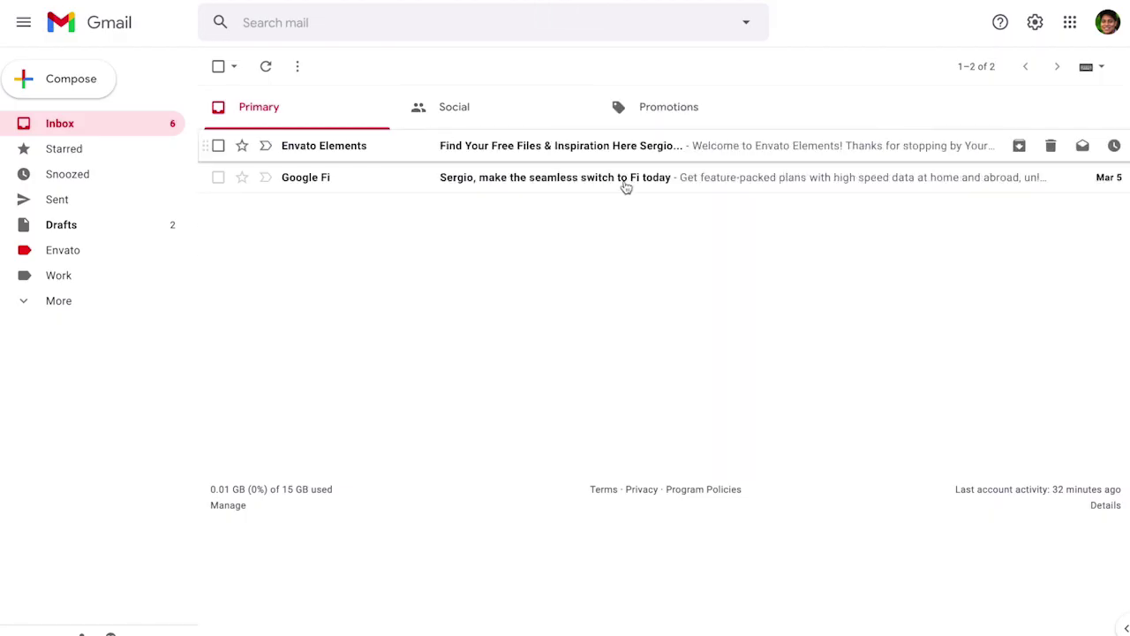
{"action": "left_click", "coordinate": [661, 117]}
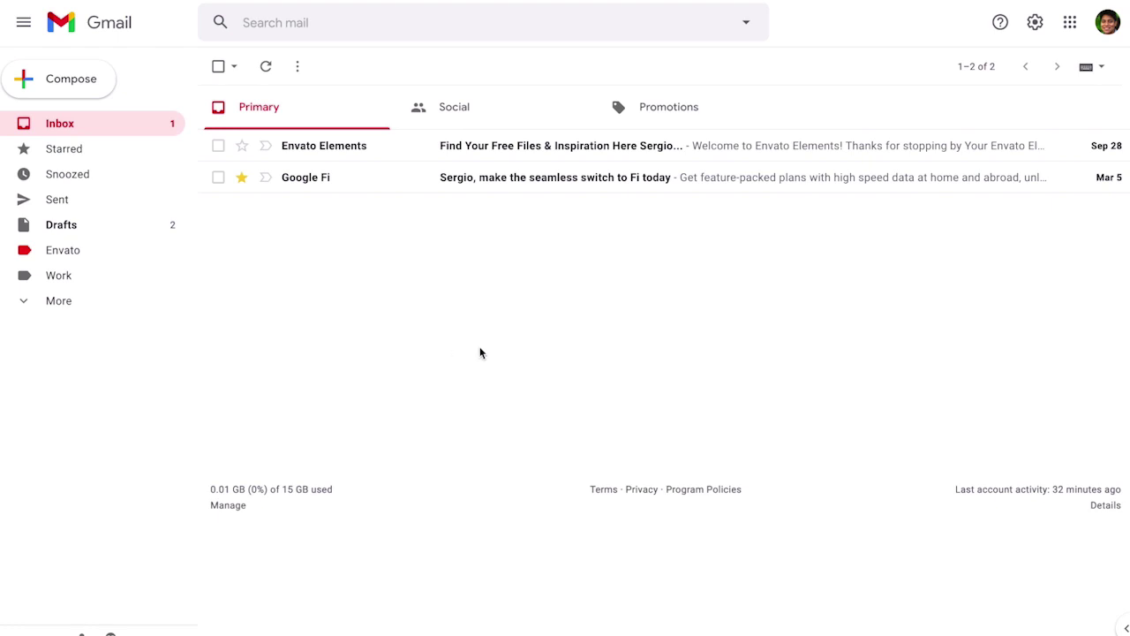
Switch the inbox type to Unread first, then read the Color of the Year 2021 email.
{"action": "left_click", "coordinate": [1035, 22]}
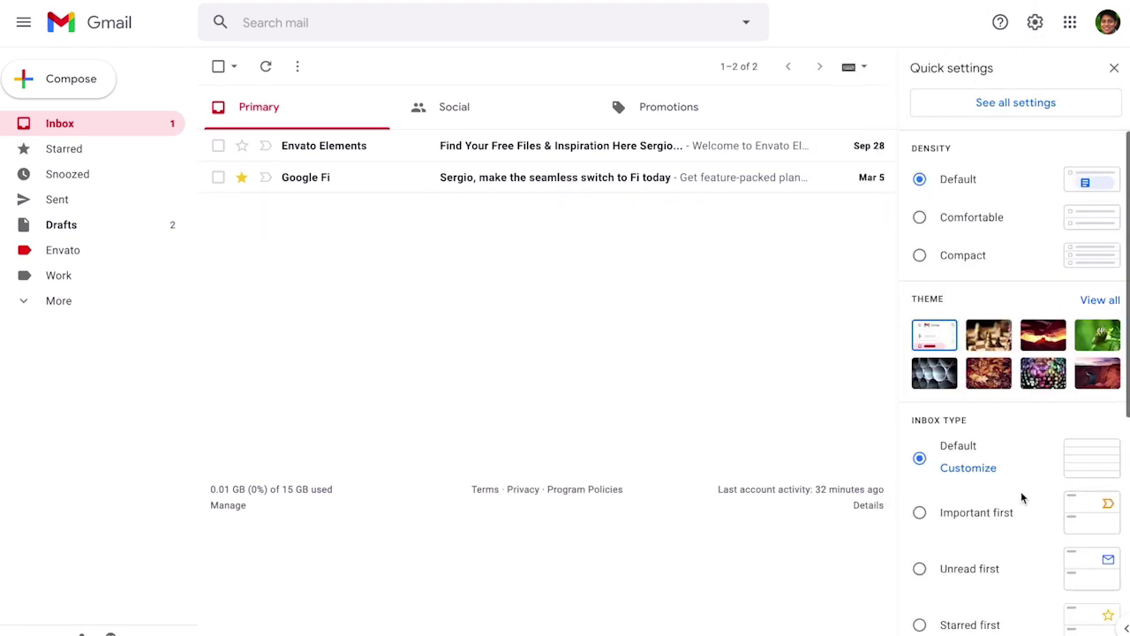
{"action": "scroll", "coordinate": [1033, 432], "scroll_direction": "down", "scroll_amount": 3}
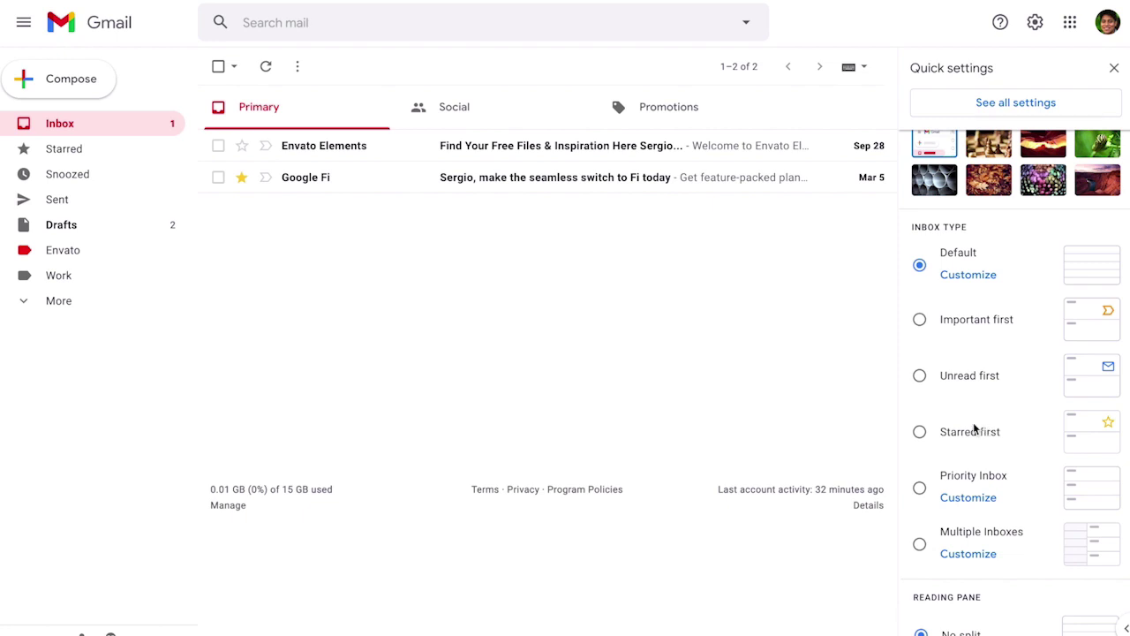
{"action": "left_click", "coordinate": [920, 377]}
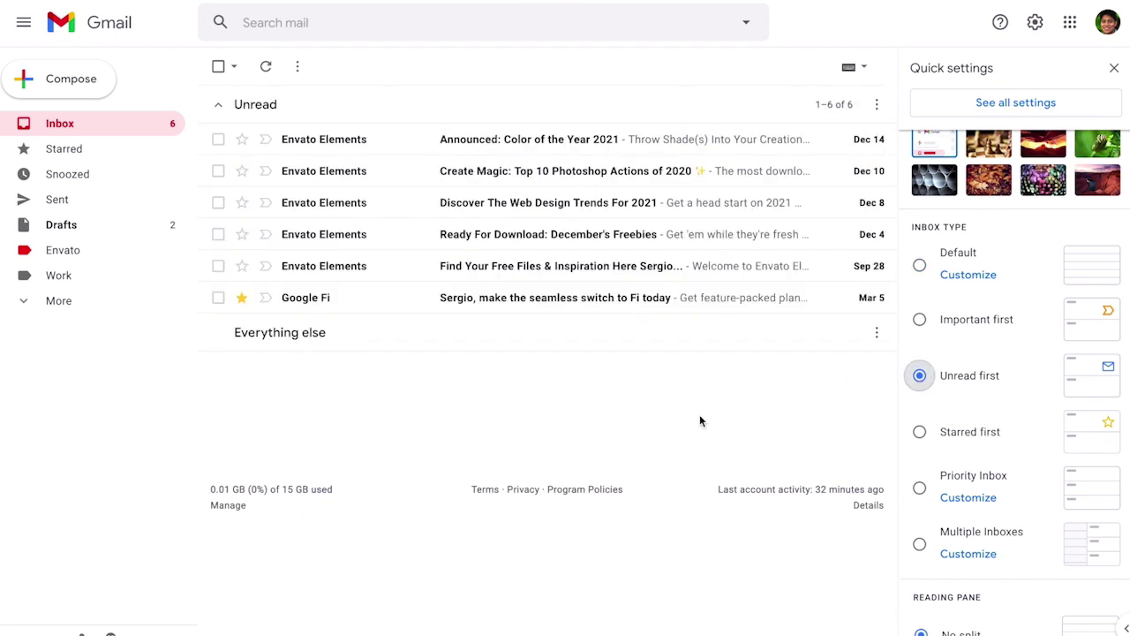
{"action": "left_click", "coordinate": [1114, 69]}
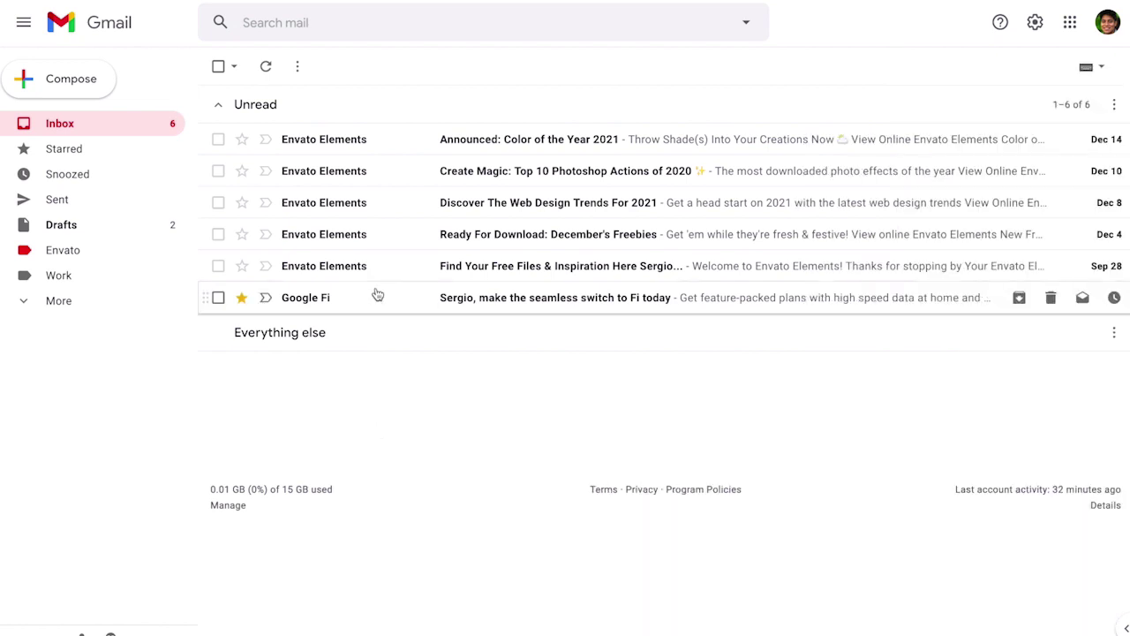
{"action": "left_click", "coordinate": [336, 152]}
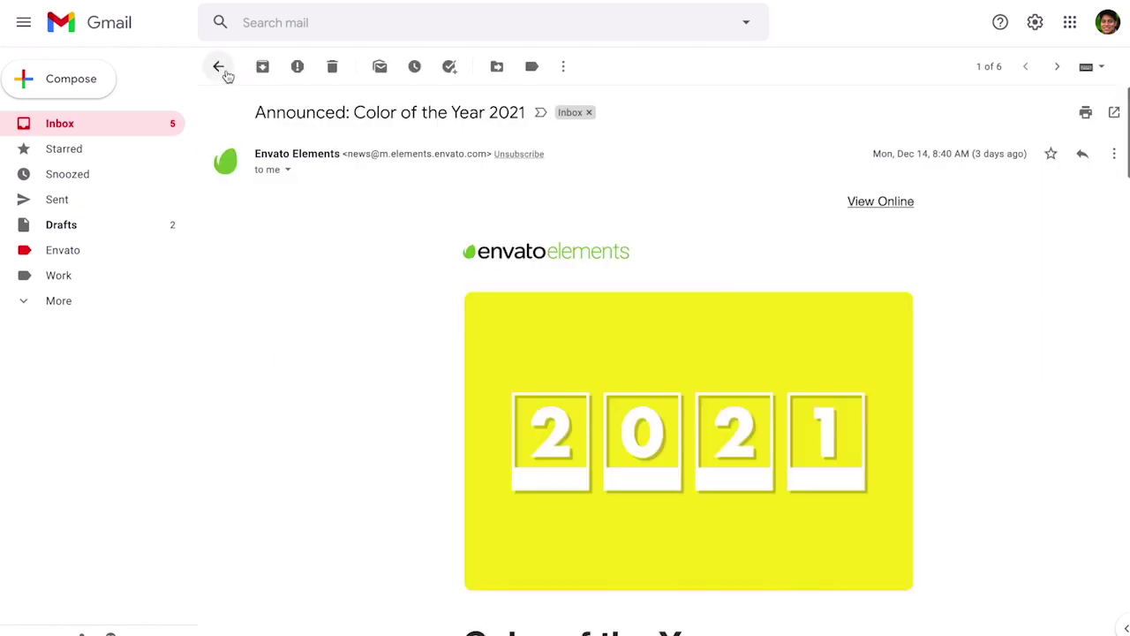
{"action": "left_click", "coordinate": [226, 74]}
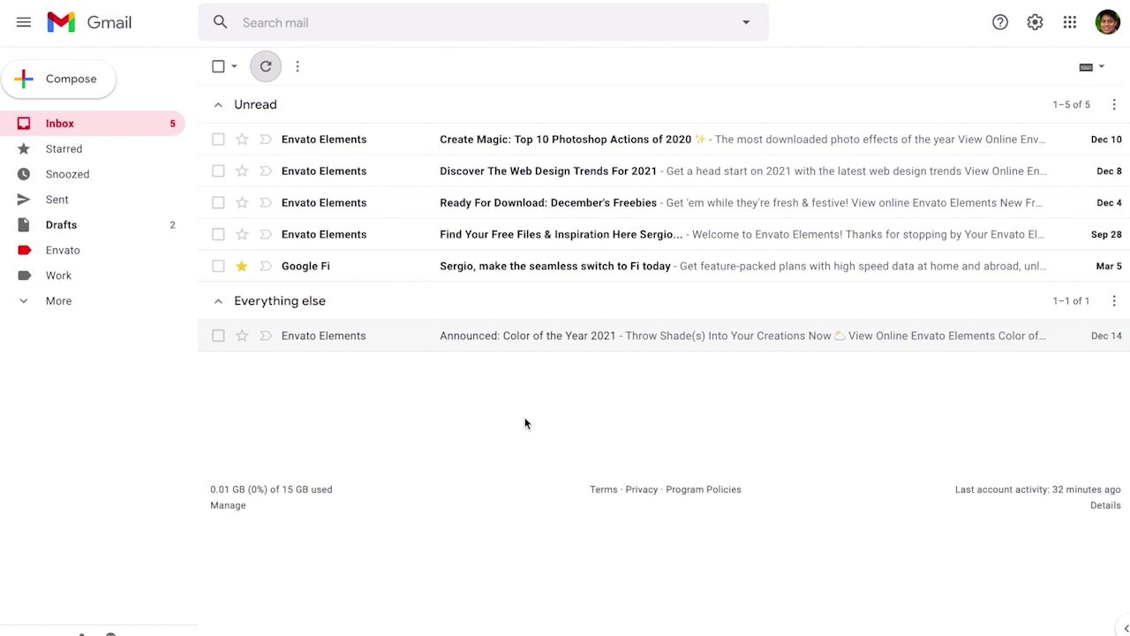
Set the inbox type back to Default in the quick settings panel.
{"action": "left_click", "coordinate": [1038, 27]}
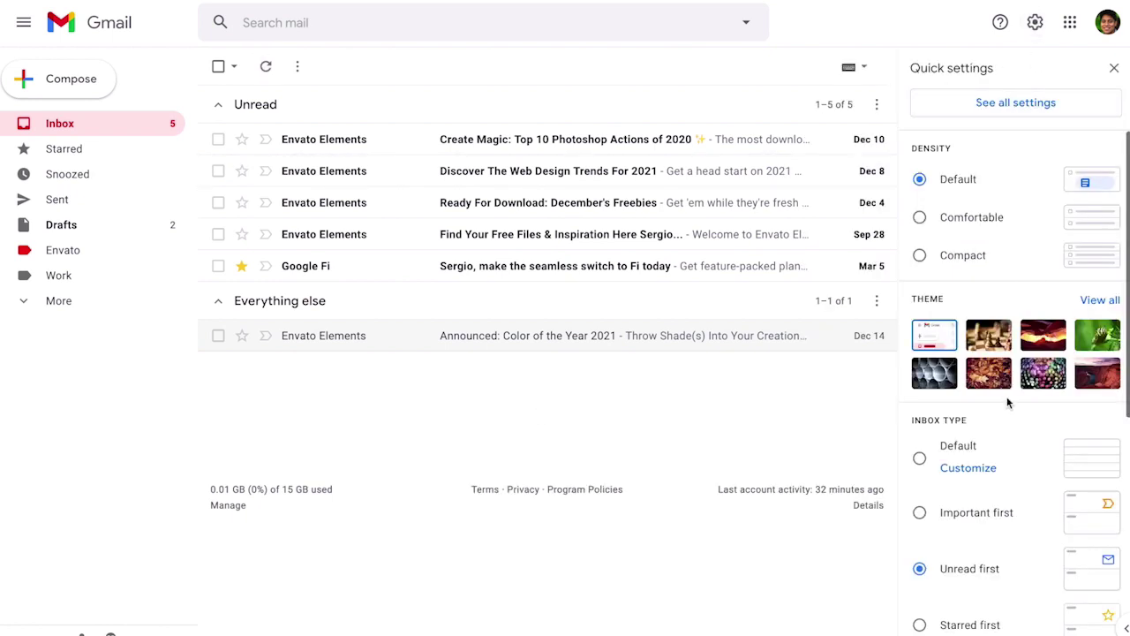
{"action": "scroll", "coordinate": [994, 437], "scroll_direction": "down", "scroll_amount": 3}
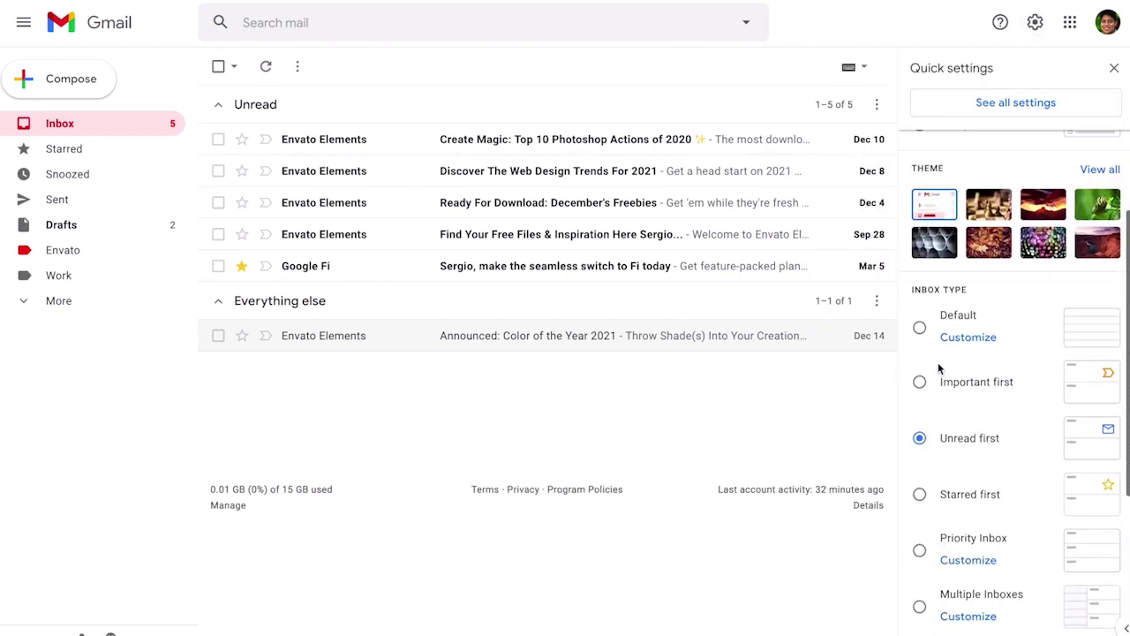
{"action": "left_click", "coordinate": [919, 330]}
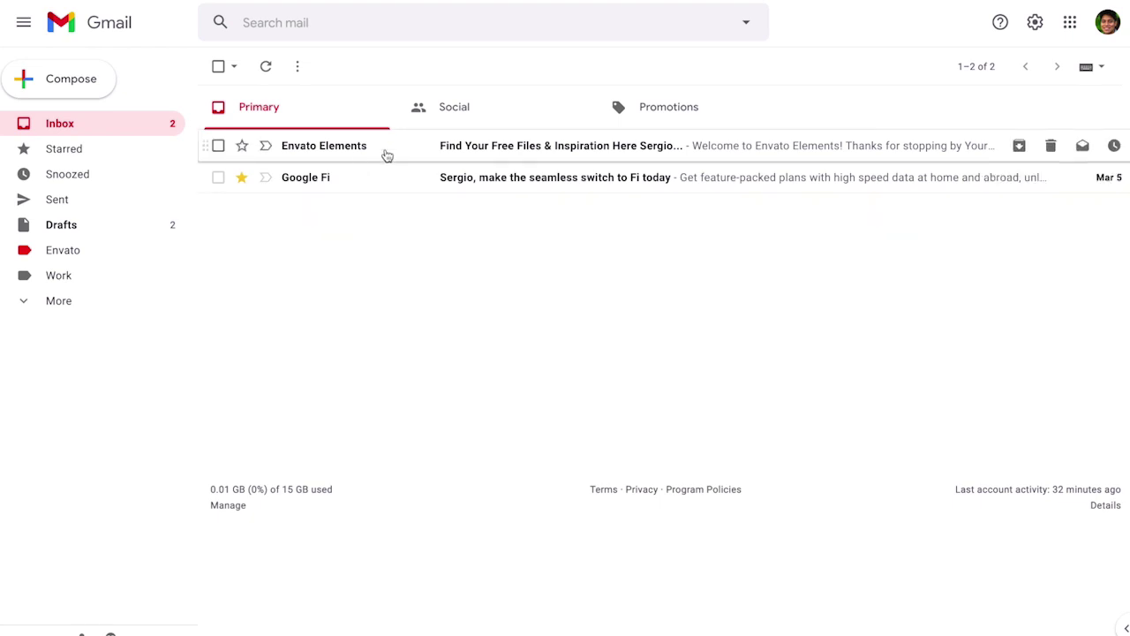
Archive the Envato Elements welcome email, then search the mail for 'envato'.
{"action": "left_click", "coordinate": [387, 155]}
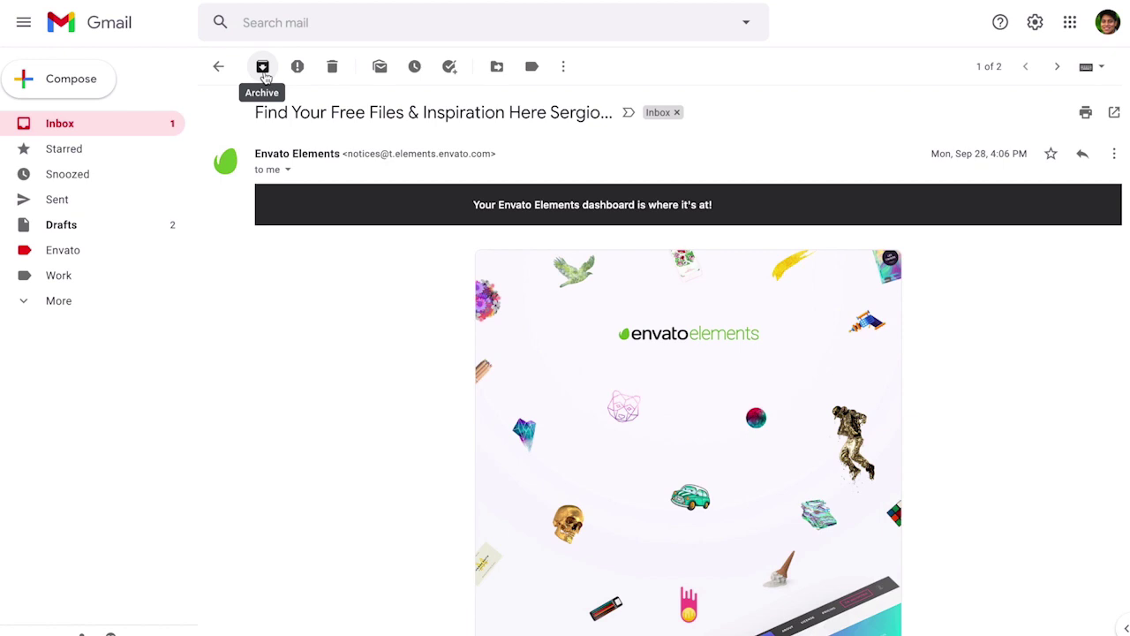
{"action": "left_click", "coordinate": [263, 69]}
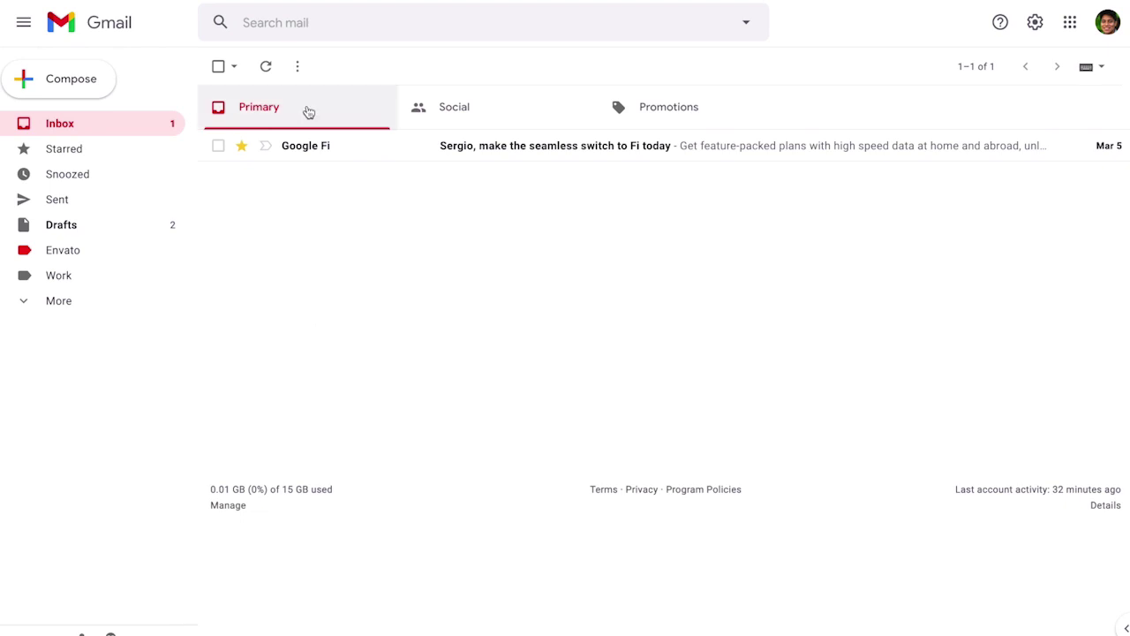
{"action": "left_click", "coordinate": [327, 23]}
{"action": "type", "text": "envato"}
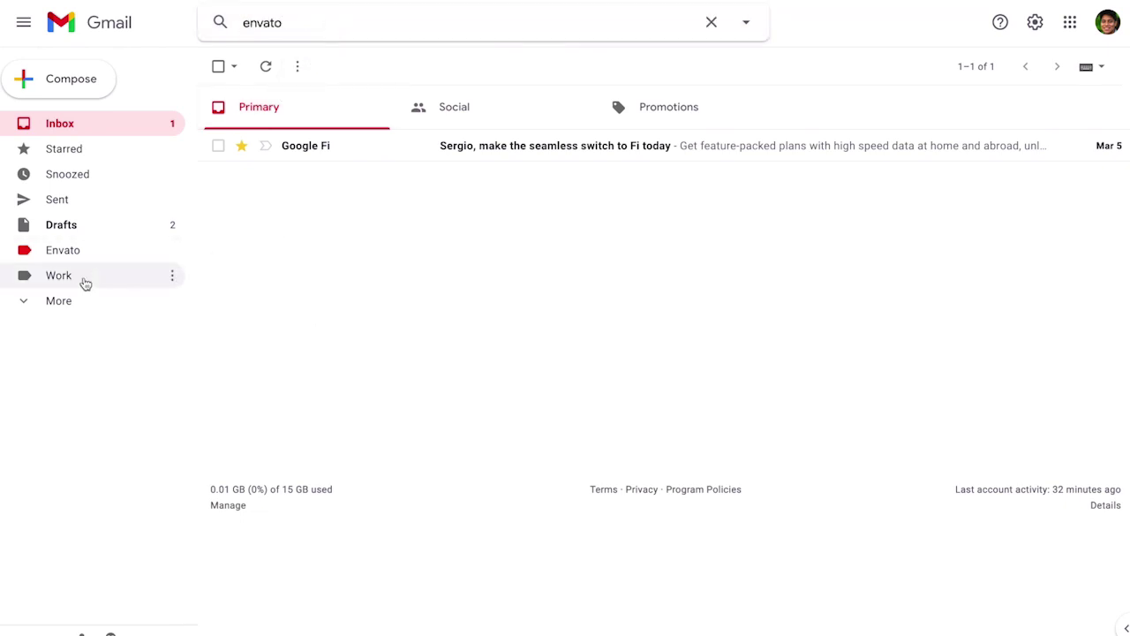
Find the archived welcome email in All Mail and move it back to the Inbox.
{"action": "left_click", "coordinate": [121, 304]}
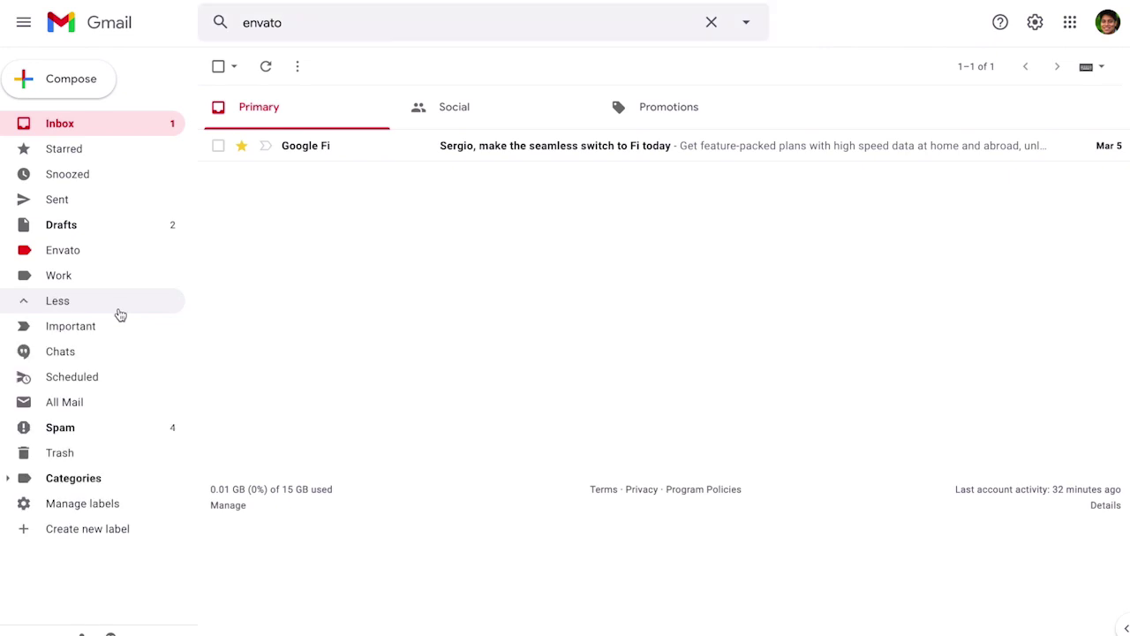
{"action": "left_click", "coordinate": [100, 402]}
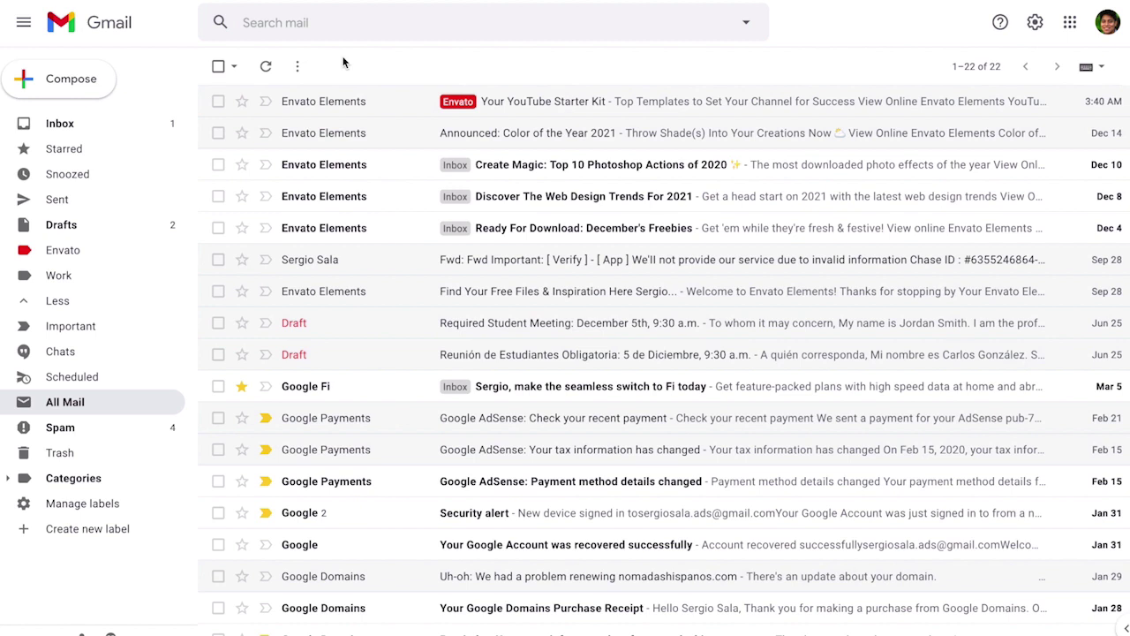
{"action": "left_click", "coordinate": [345, 293]}
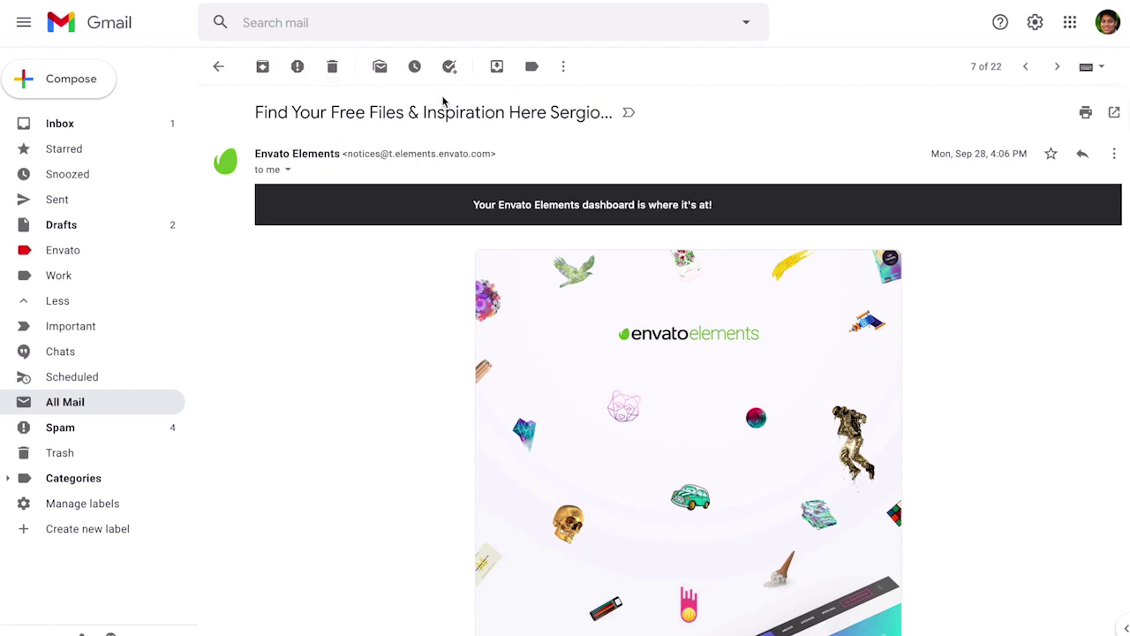
{"action": "left_click", "coordinate": [497, 67]}
{"action": "left_click", "coordinate": [114, 123]}
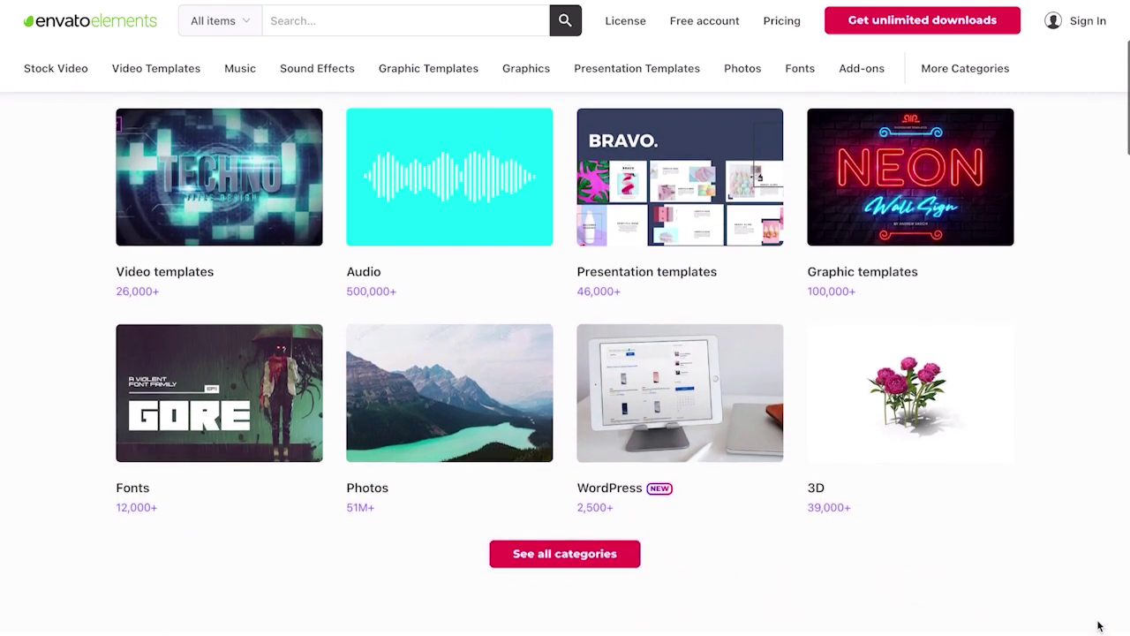
Open the Stock Video category and scroll through clips like Tokyo city and Tropical Coral Reef.
{"action": "left_click", "coordinate": [53, 68]}
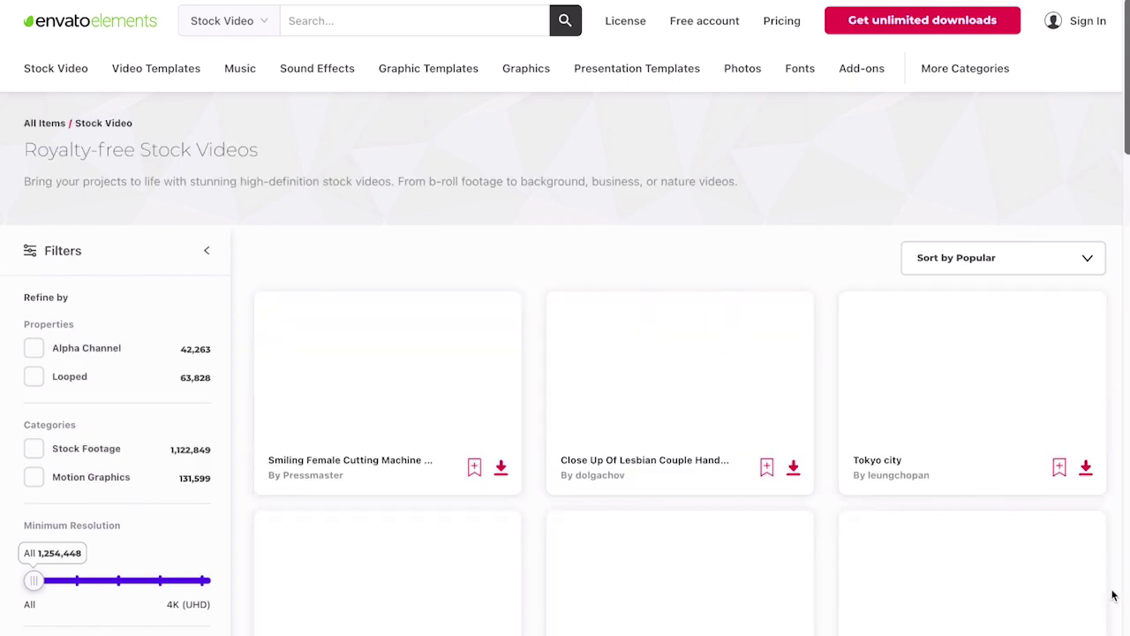
{"action": "scroll", "coordinate": [1113, 595], "scroll_direction": "down", "scroll_amount": 1}
{"action": "scroll", "coordinate": [1113, 594], "scroll_direction": "down", "scroll_amount": 3}
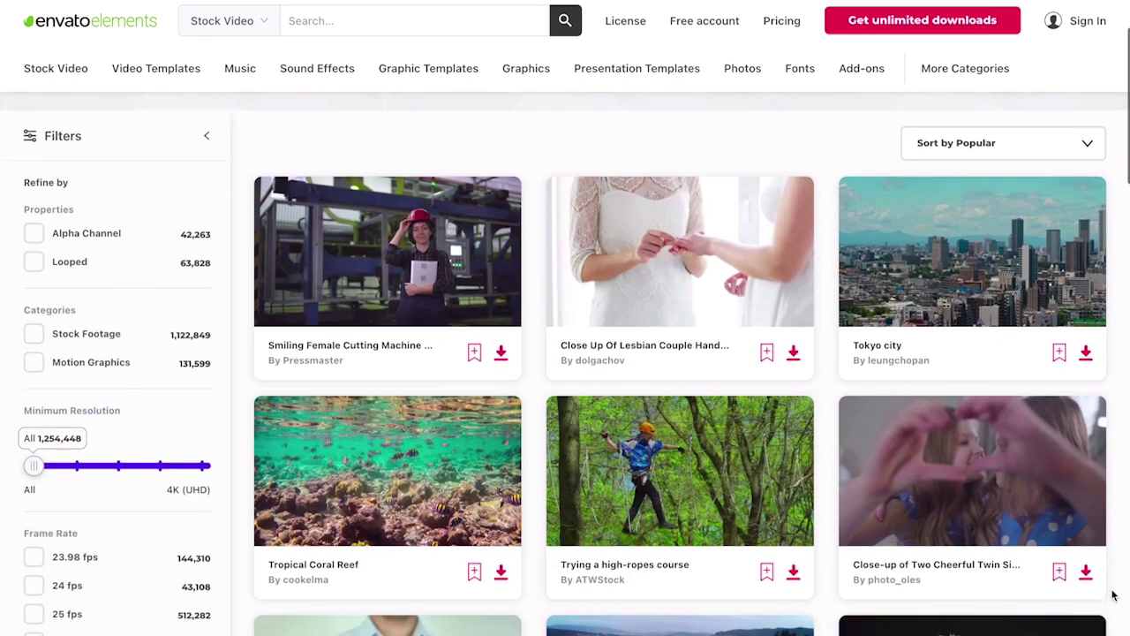